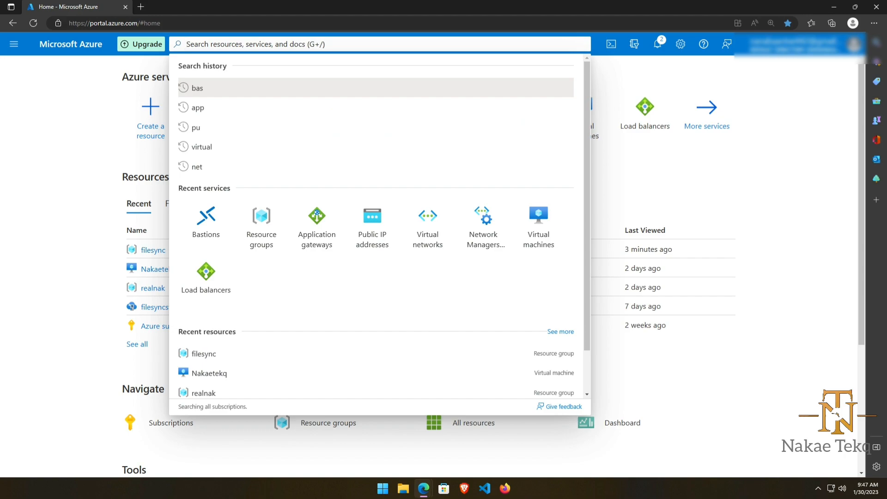
# Search the portal for "virt", then locate the Virtual machines service among the portal favorites.
pyautogui.write('virt')
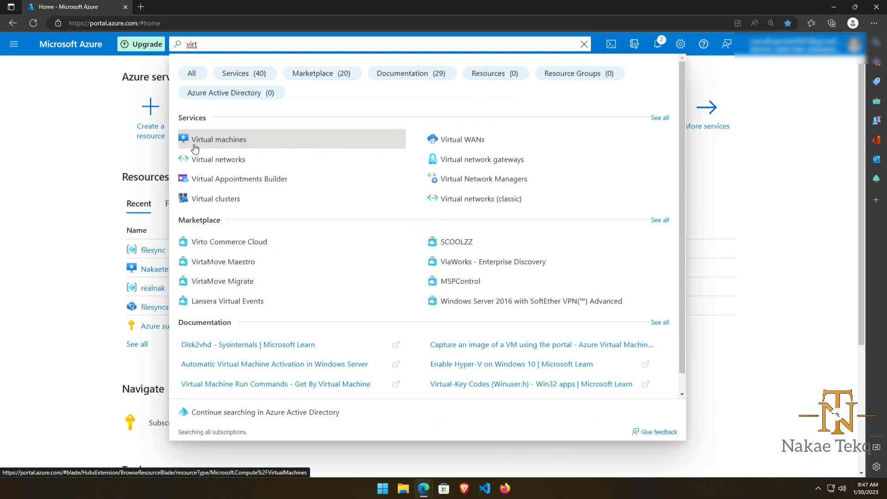
pyautogui.click(152, 160)
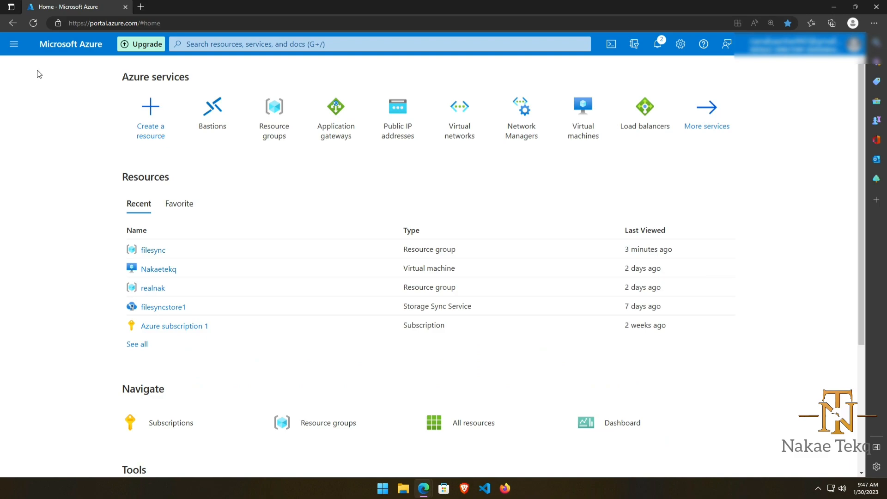
pyautogui.click(14, 46)
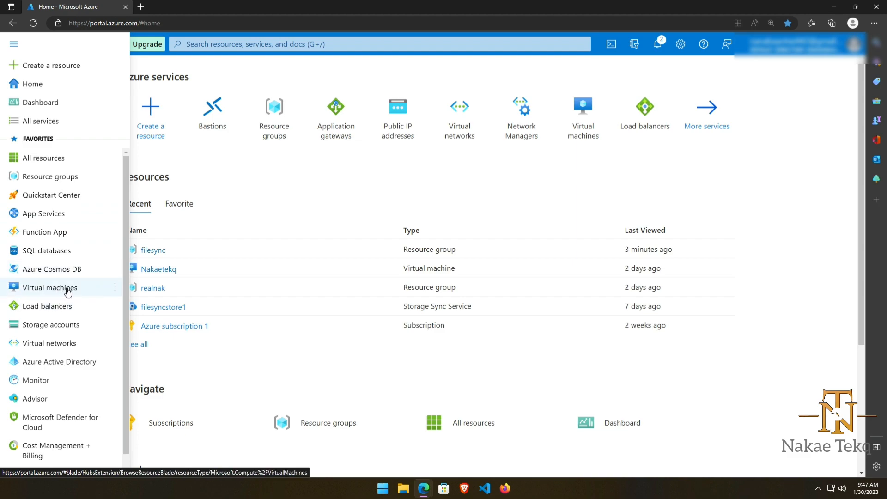
pyautogui.moveTo(67, 292)
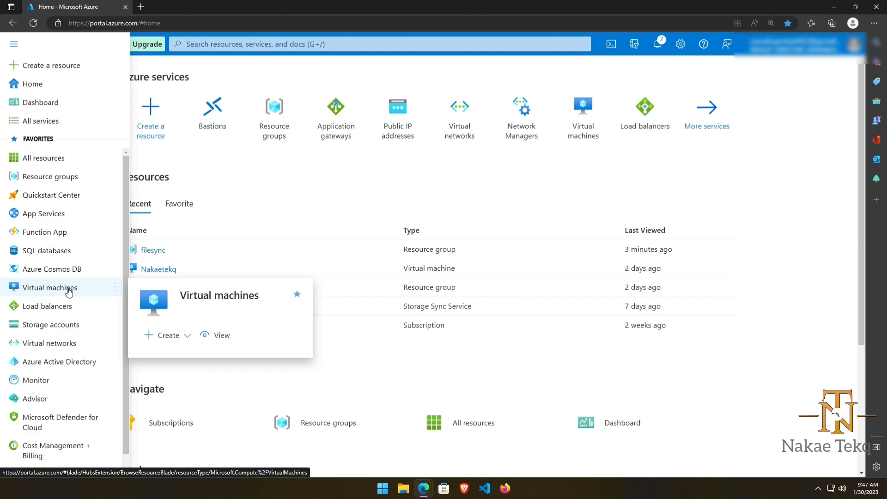
# View the Compute category under All services, then return to the portal home page.
pyautogui.click(32, 122)
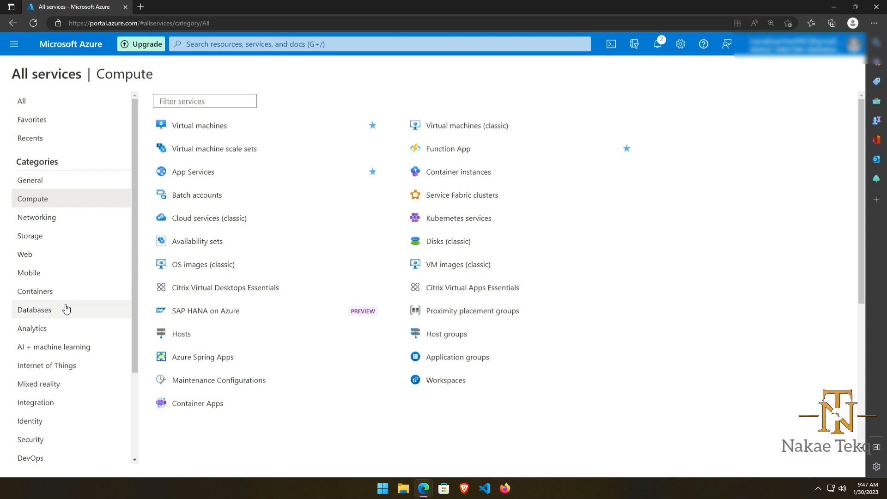
pyautogui.click(46, 204)
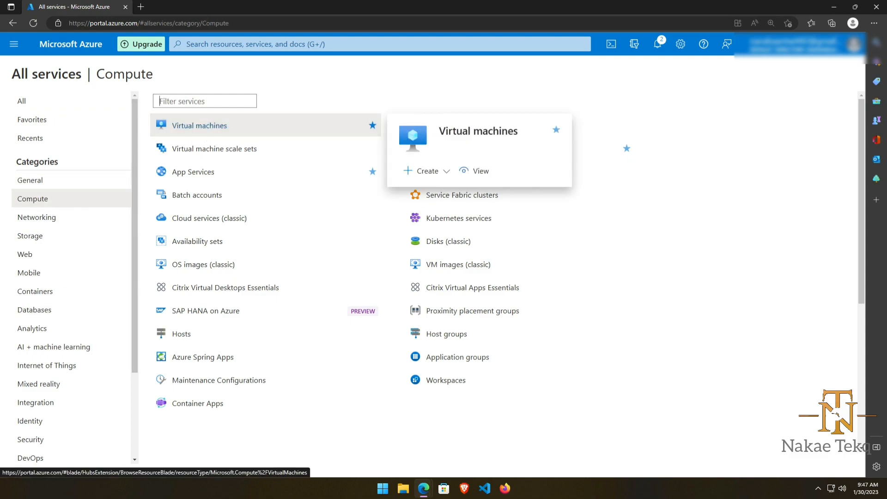
pyautogui.click(14, 44)
pyautogui.click(28, 84)
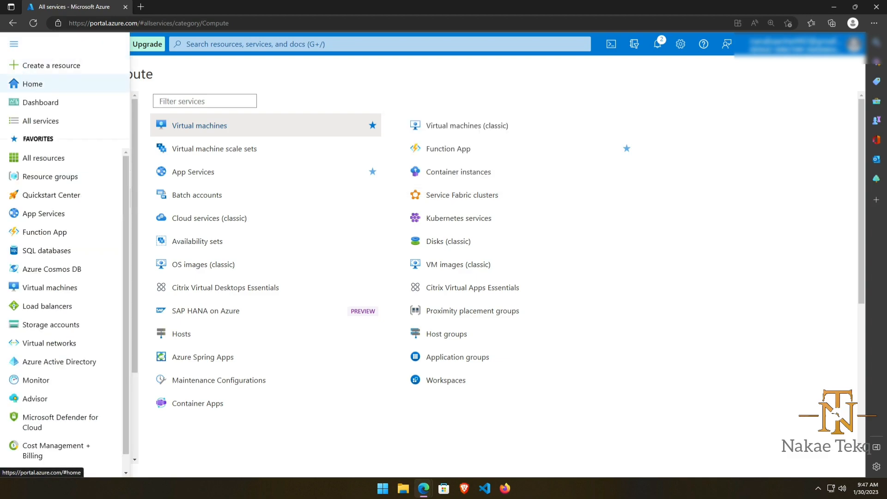
# Search the portal for "virt" and open the Virtual machines service.
pyautogui.click(211, 43)
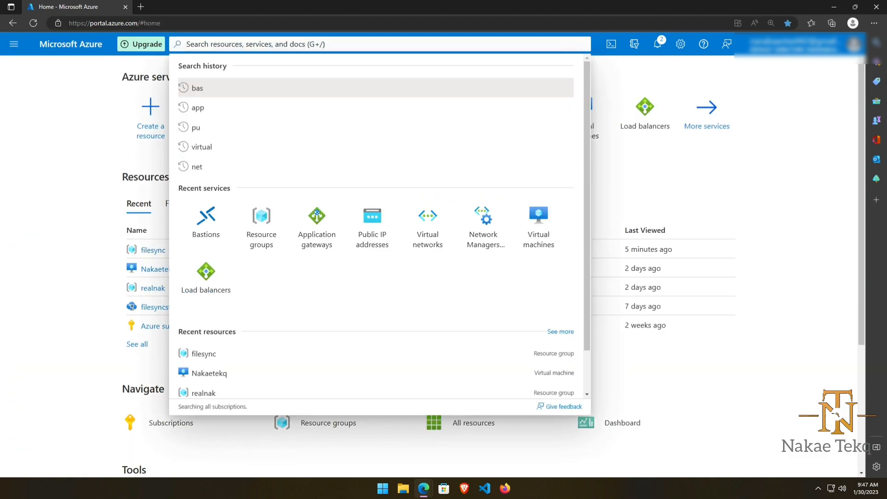
pyautogui.write('v')
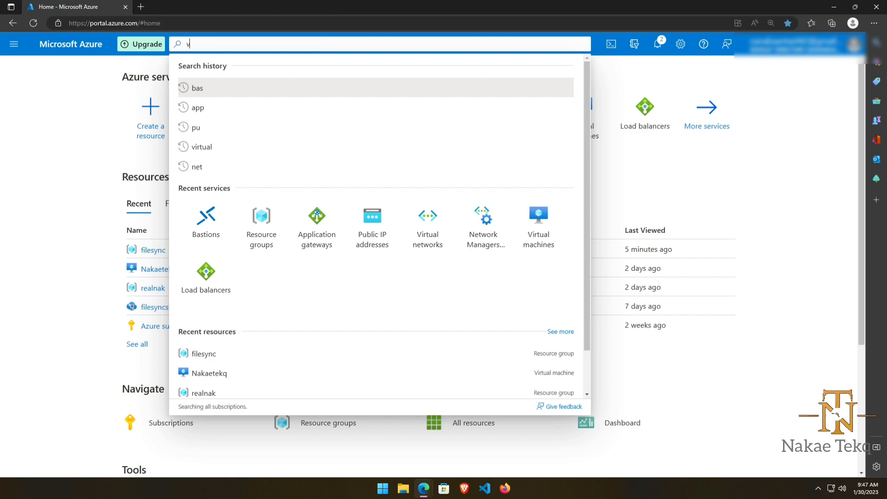
pyautogui.write('irt')
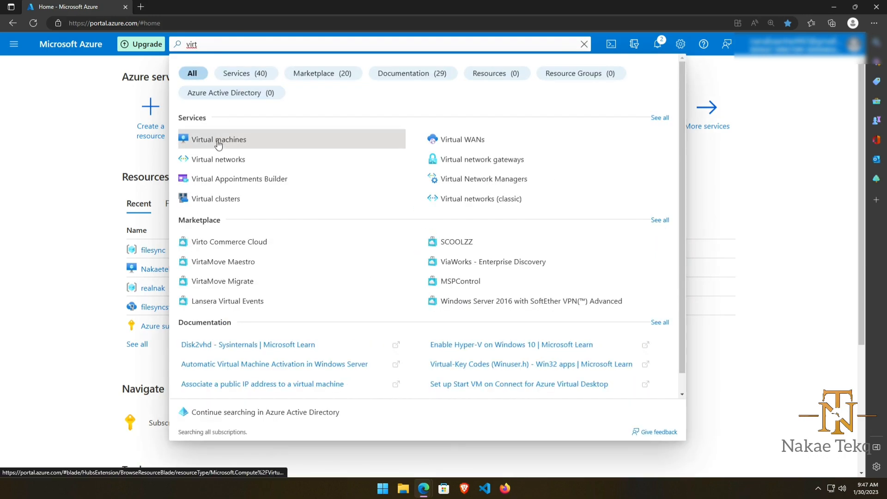
pyautogui.click(218, 140)
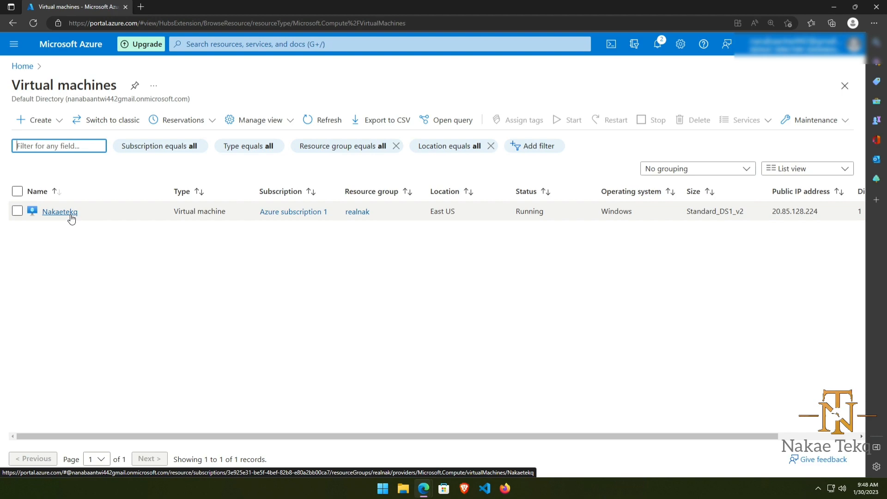
# Start creating a new Azure virtual machine hosted by Azure and look over its basic settings.
pyautogui.click(45, 122)
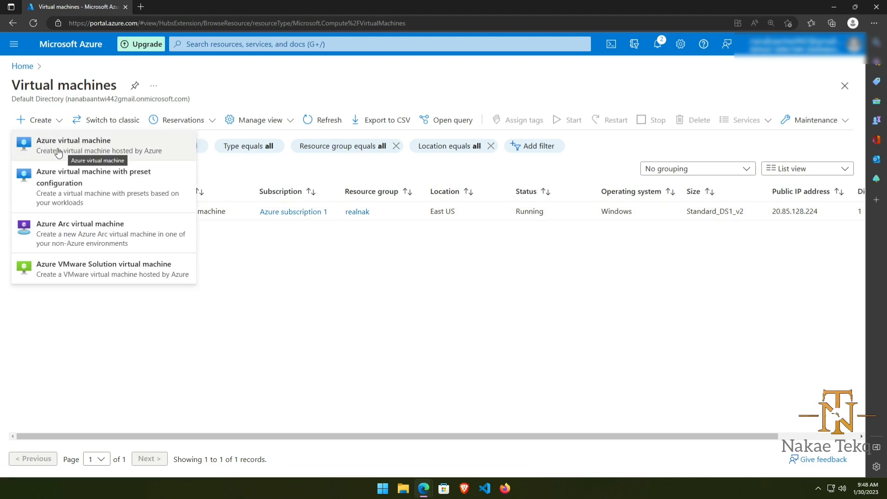
pyautogui.click(76, 153)
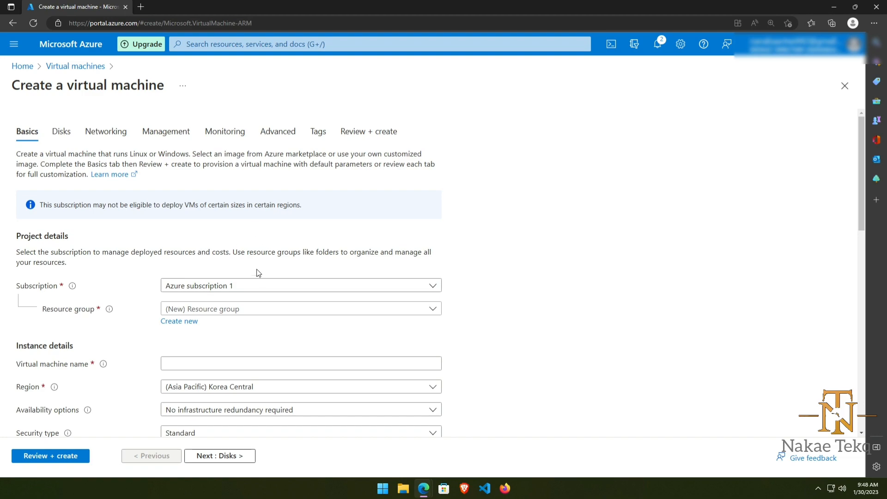
pyautogui.scroll(-1, 258, 276)
pyautogui.scroll(1, 257, 276)
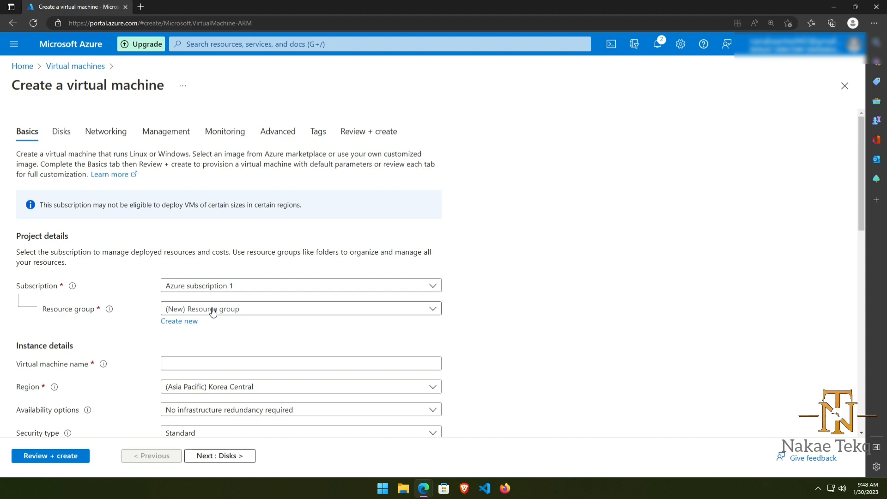
# Create a new resource group named demonak for the virtual machine.
pyautogui.click(213, 313)
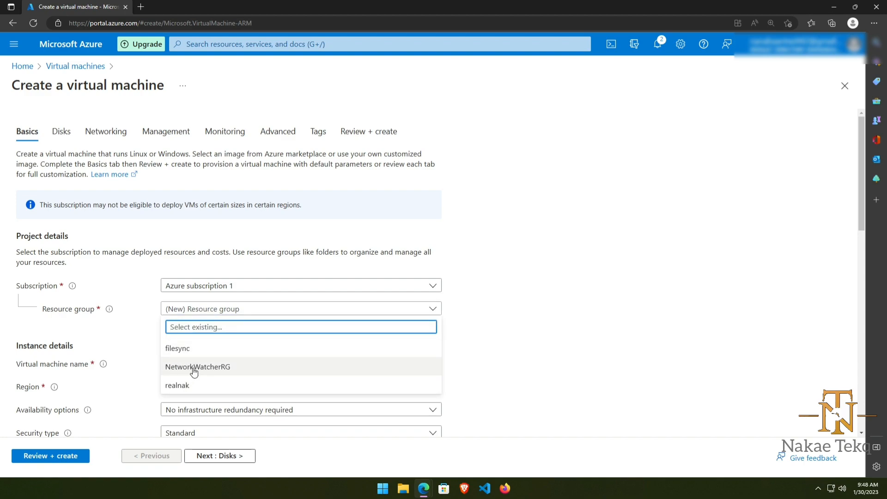
pyautogui.click(141, 340)
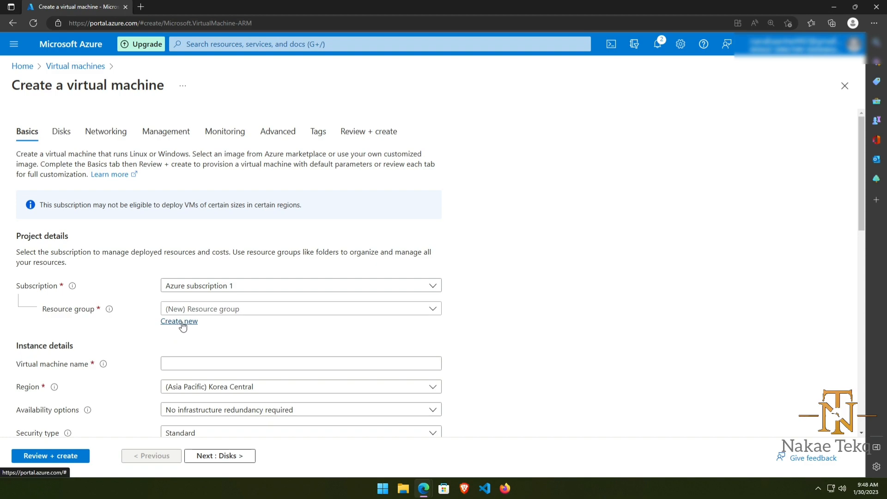
pyautogui.click(182, 323)
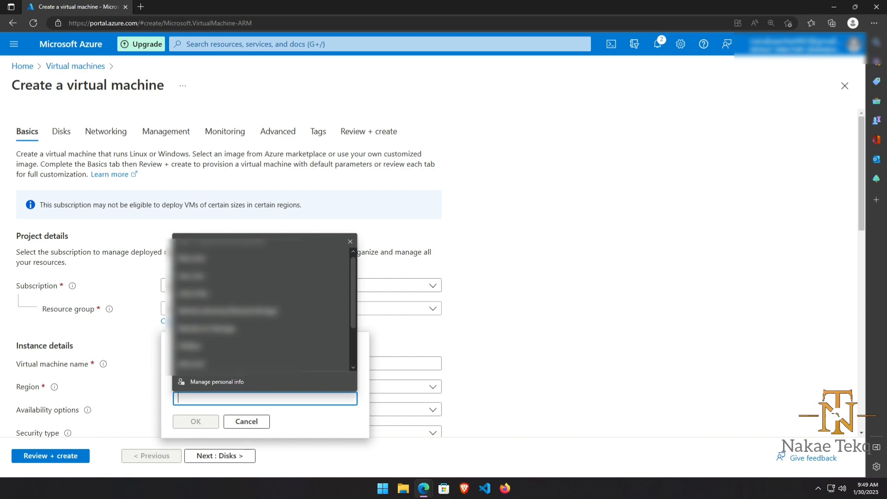
pyautogui.write('de')
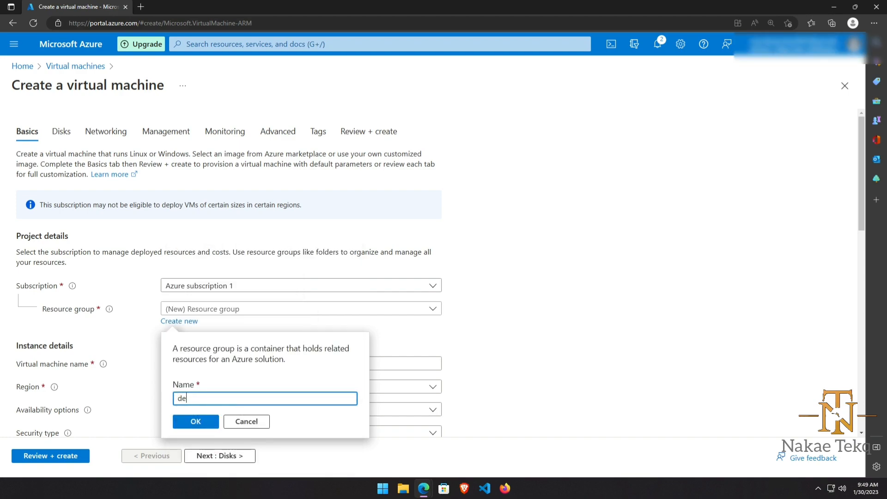
pyautogui.write('monak')
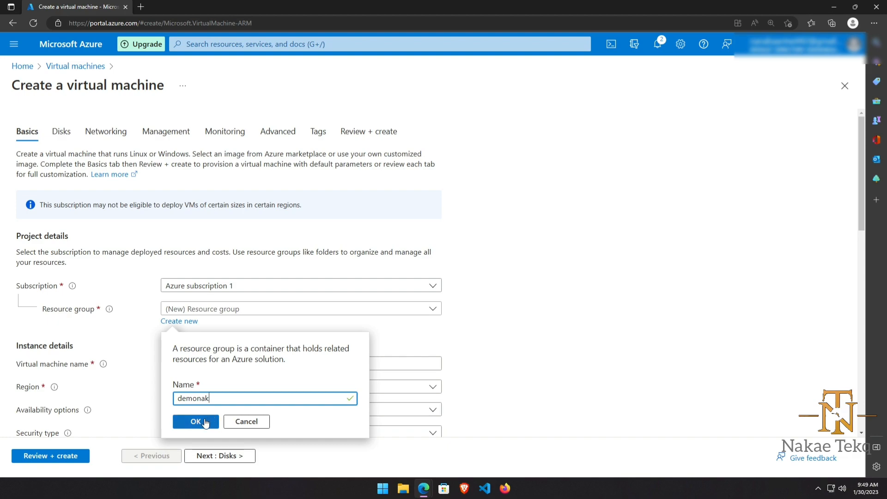
pyautogui.click(206, 422)
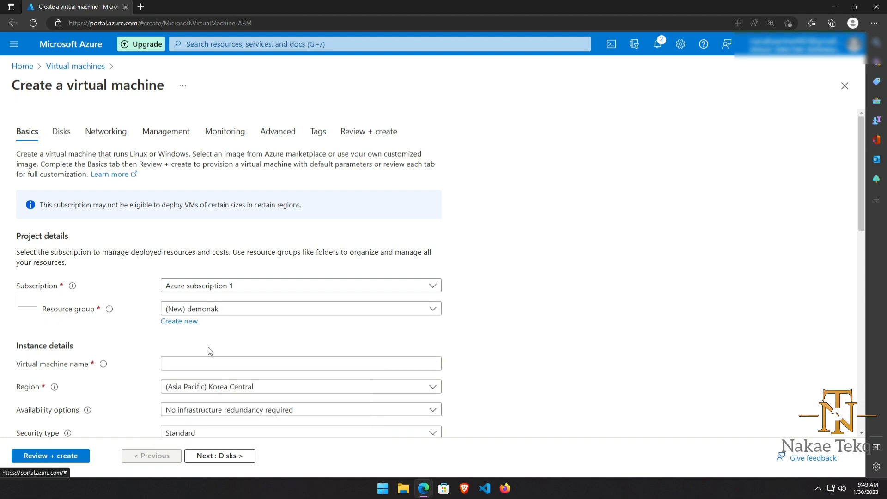
# Enter nakaedn_eu as the virtual machine name in the instance details.
pyautogui.scroll(-2, 209, 351)
pyautogui.click(209, 265)
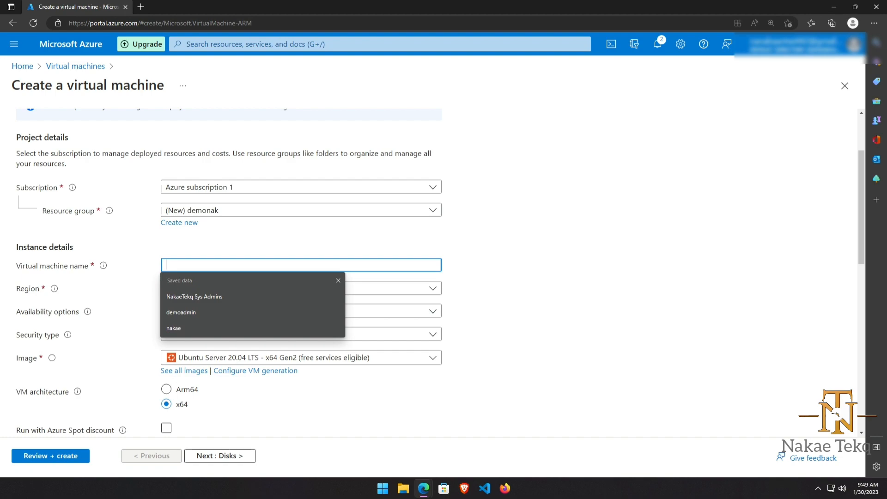
pyautogui.click(199, 250)
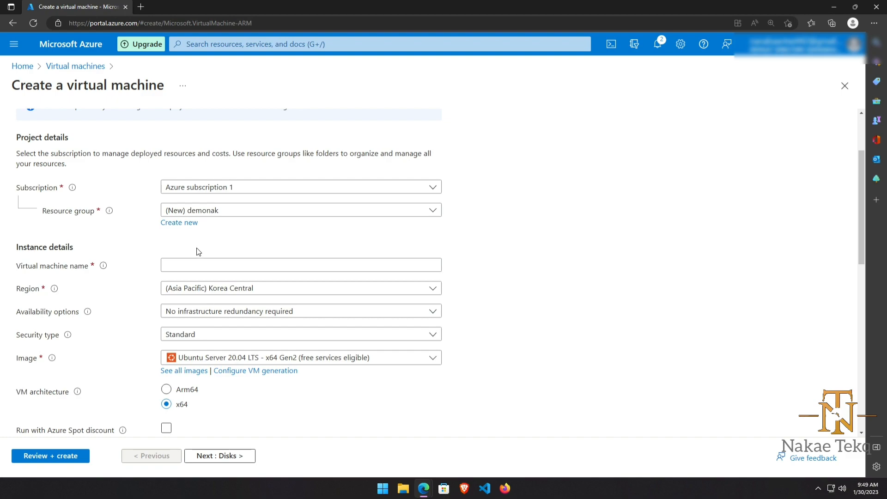
pyautogui.click(199, 265)
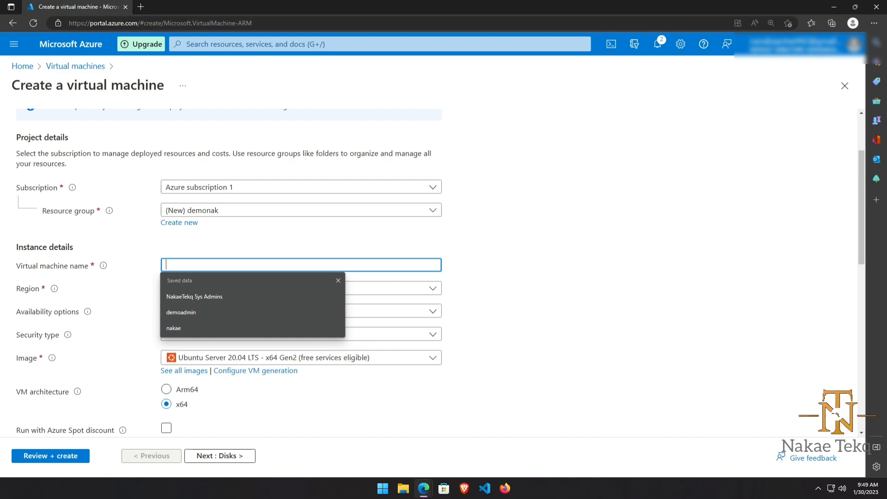
pyautogui.write('nakae')
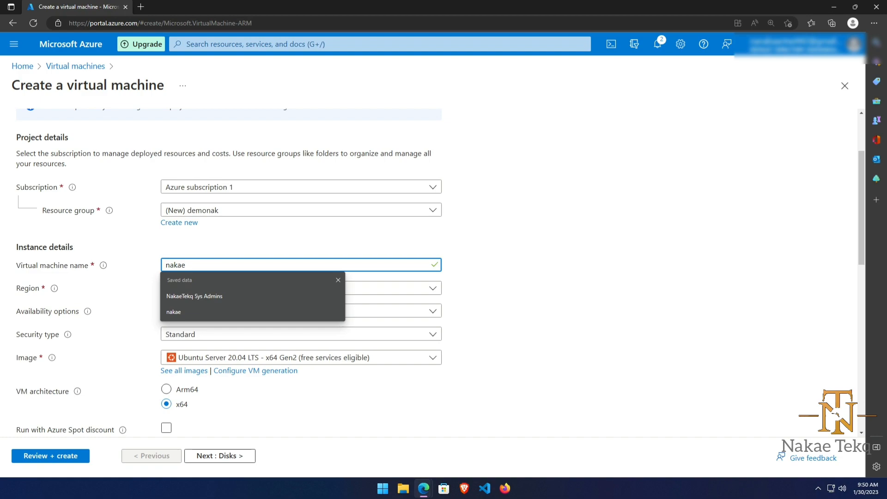
pyautogui.write('dn_')
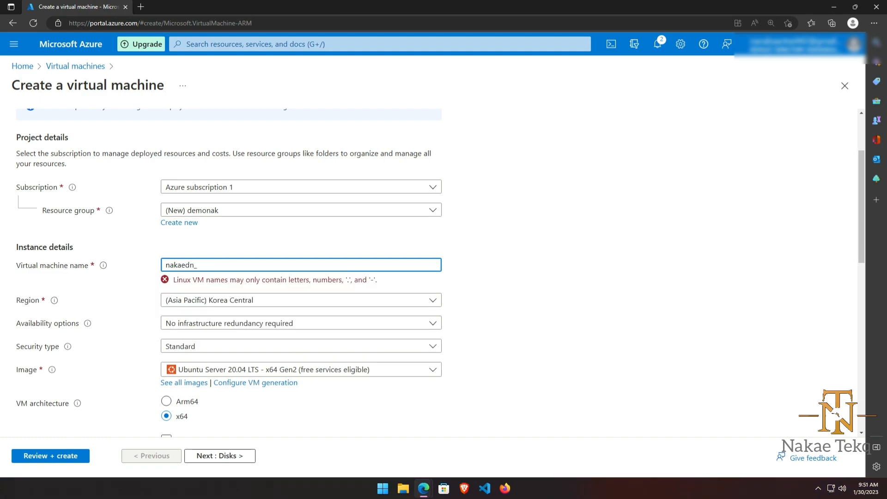
pyautogui.write('eu')
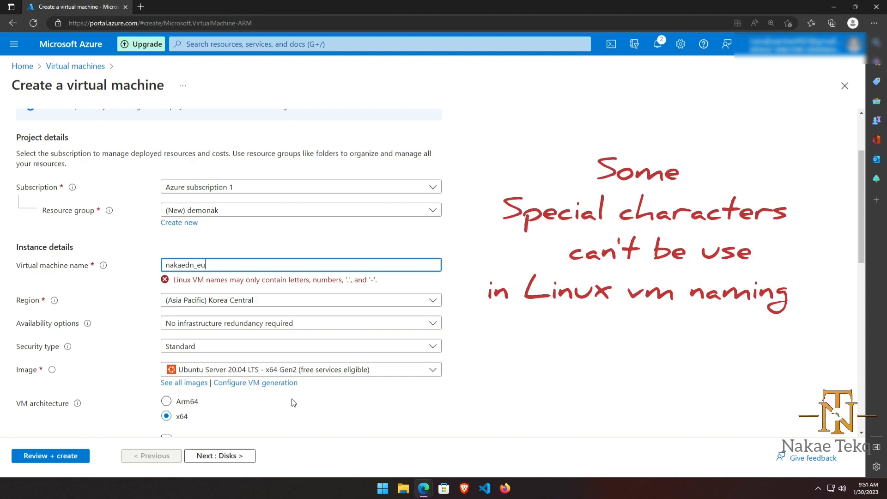
# Set the image to Windows Server 2016 Datacenter - x64 Gen2 and change the virtual machine name to nakaedn-eu.
pyautogui.click(403, 369)
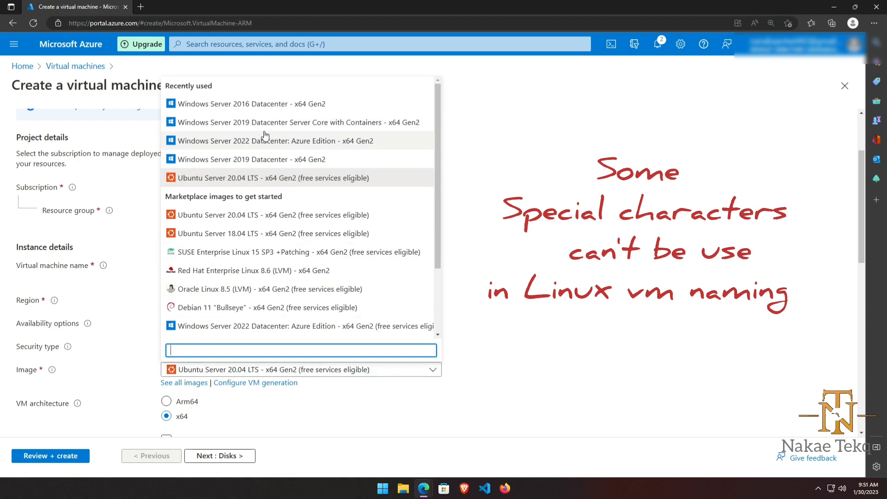
pyautogui.click(259, 110)
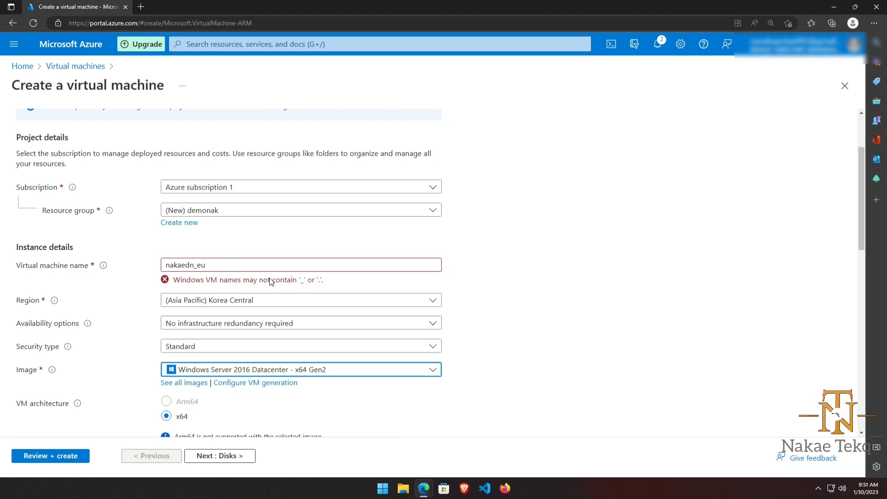
pyautogui.click(198, 265)
pyautogui.press('BackSpace')
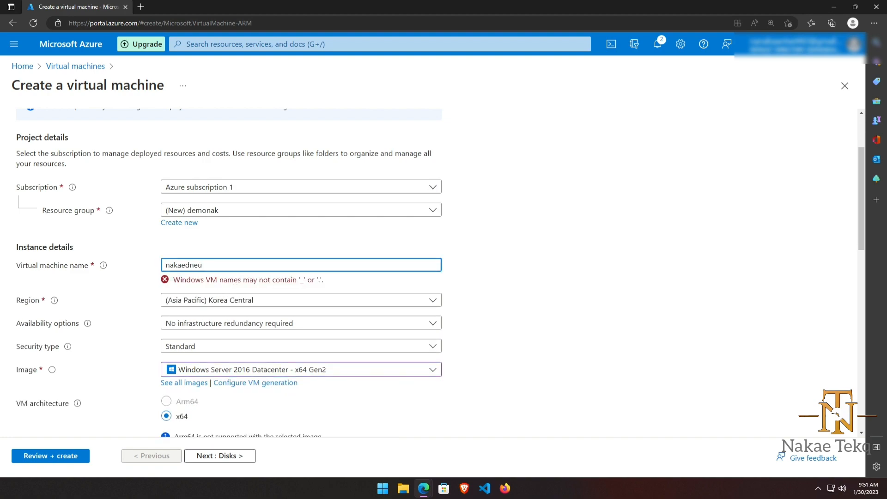
pyautogui.write('-')
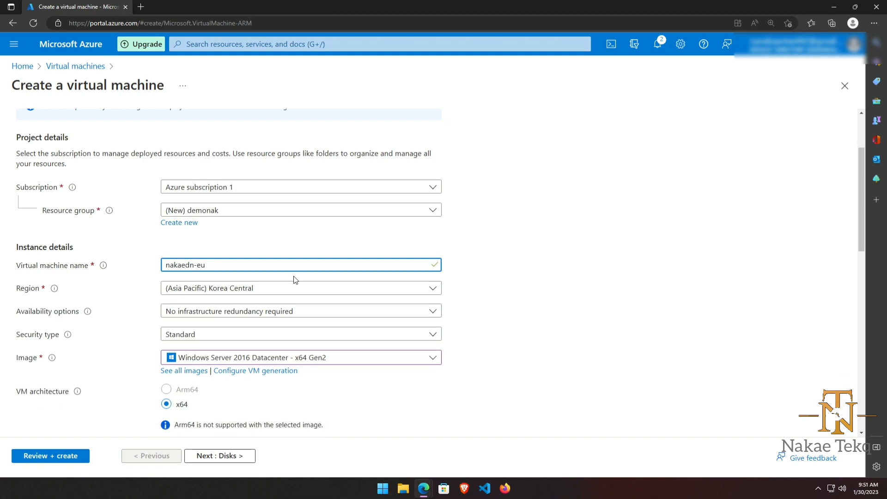
# Set the region to (US) East US and extend the virtual machine name to nakaedn-eu-vm1.
pyautogui.click(269, 288)
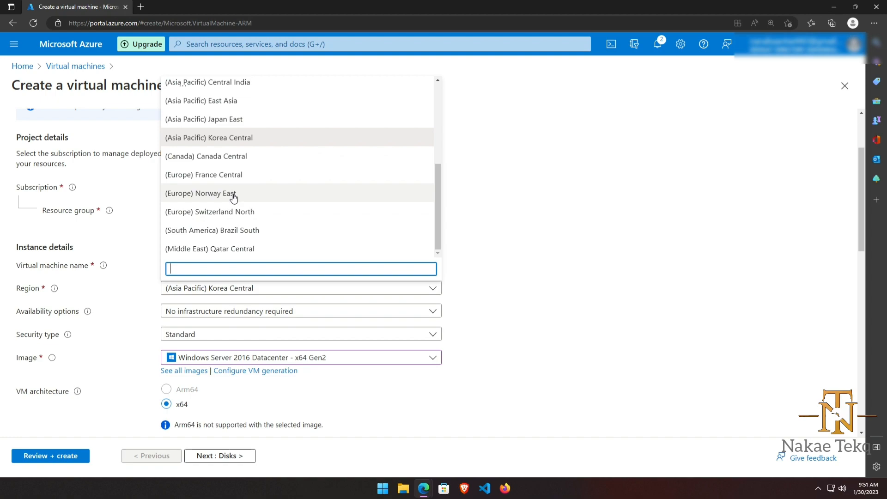
pyautogui.write('e')
pyautogui.click(220, 111)
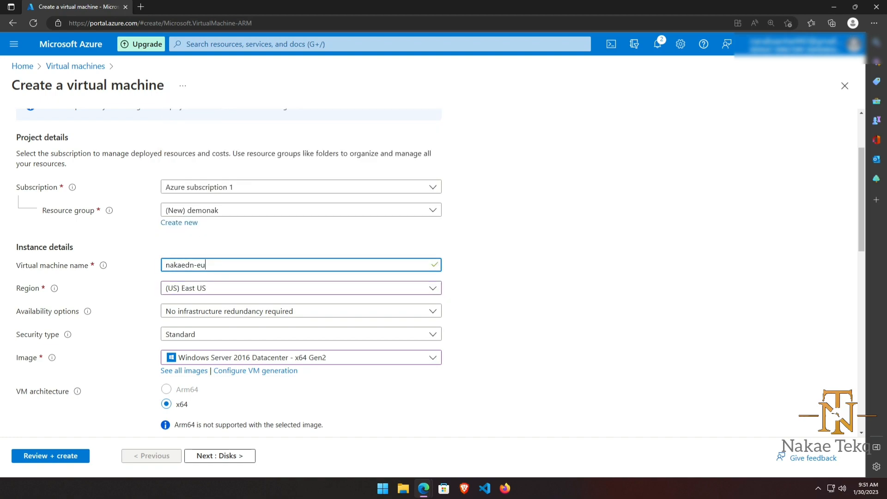
pyautogui.write('-')
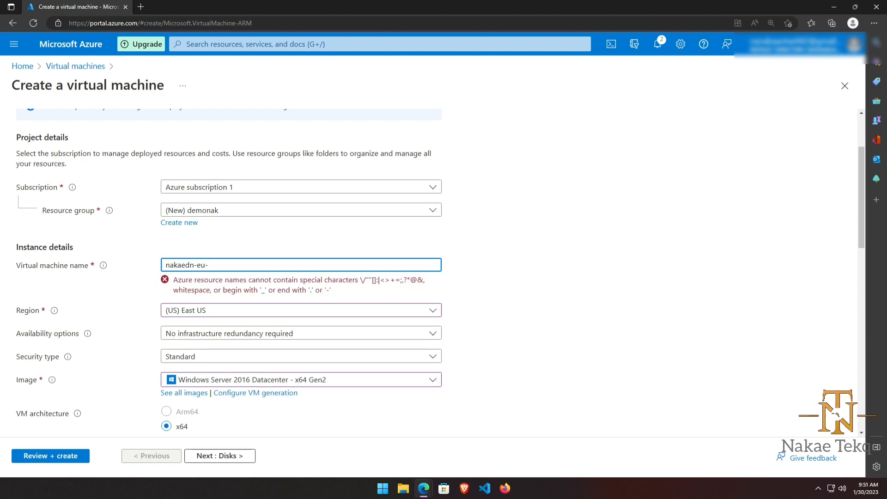
pyautogui.write('vm')
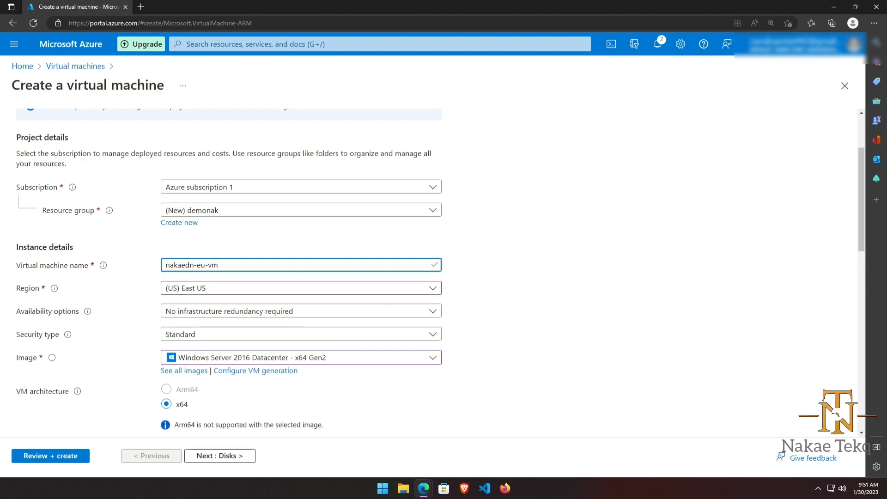
pyautogui.write('1')
# Look through the availability options and the security type setting in the virtual machine's instance details.
pyautogui.click(239, 317)
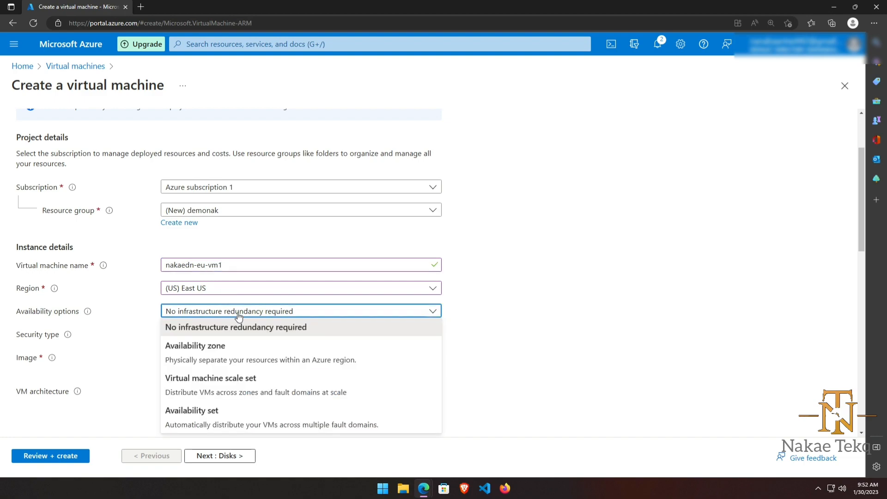
pyautogui.click(133, 366)
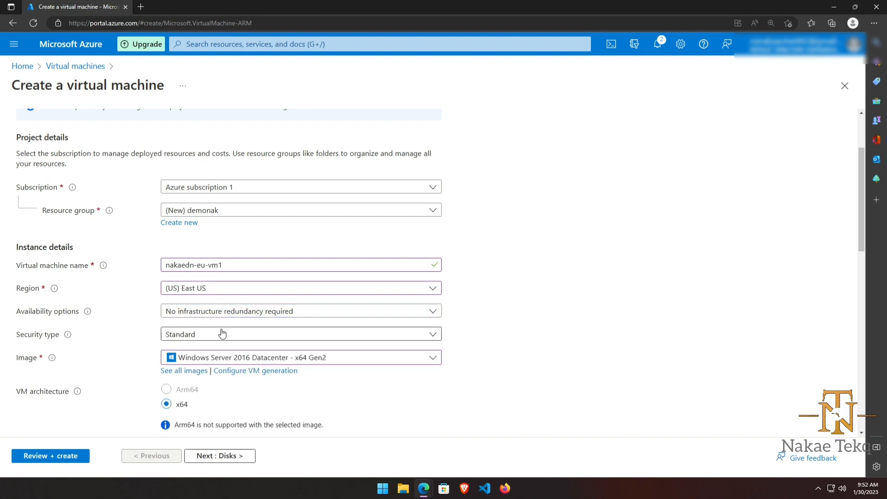
pyautogui.scroll(-2, 222, 333)
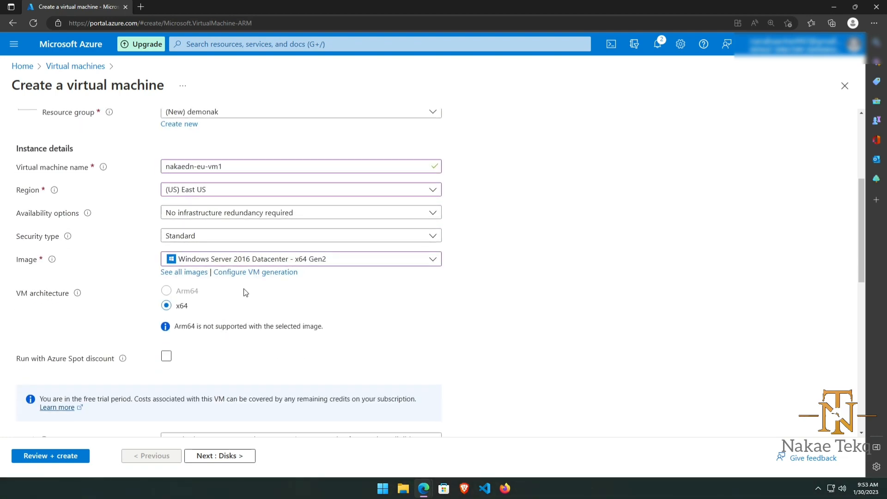
pyautogui.click(429, 237)
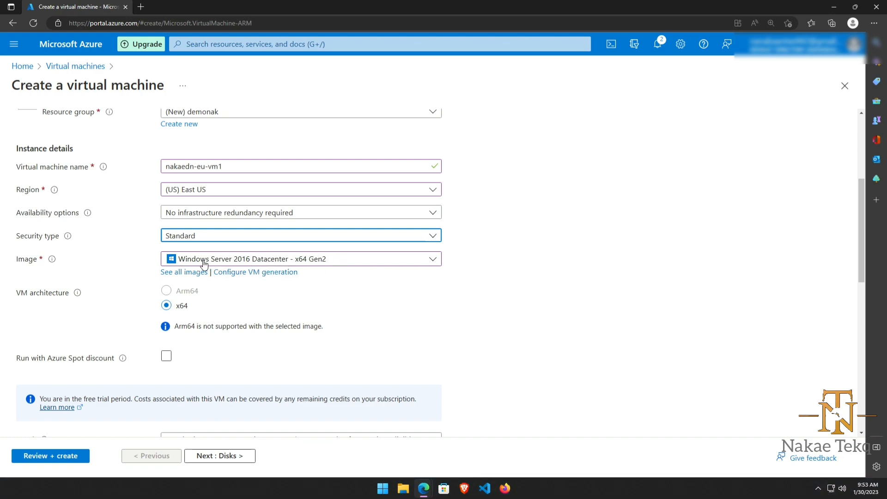
# Browse all marketplace images available for the virtual machine and return to the creation form without choosing one.
pyautogui.click(189, 273)
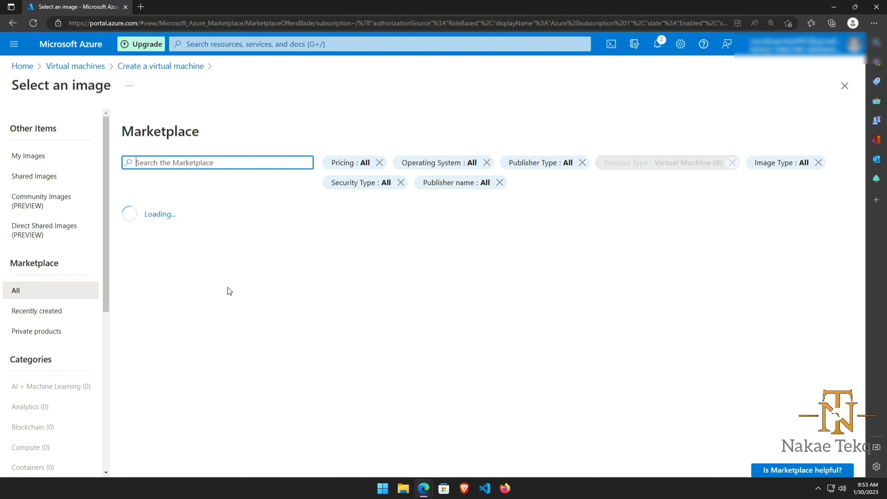
pyautogui.scroll(-5, 267, 353)
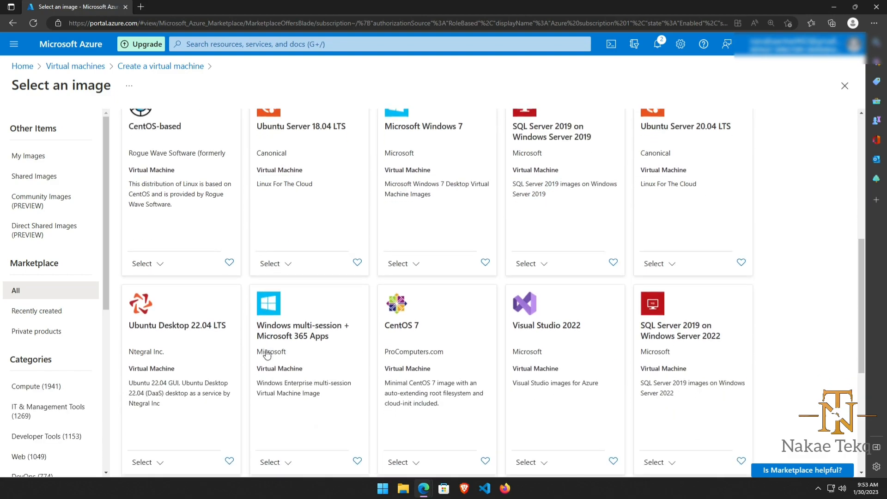
pyautogui.scroll(-4, 266, 354)
pyautogui.scroll(4, 267, 354)
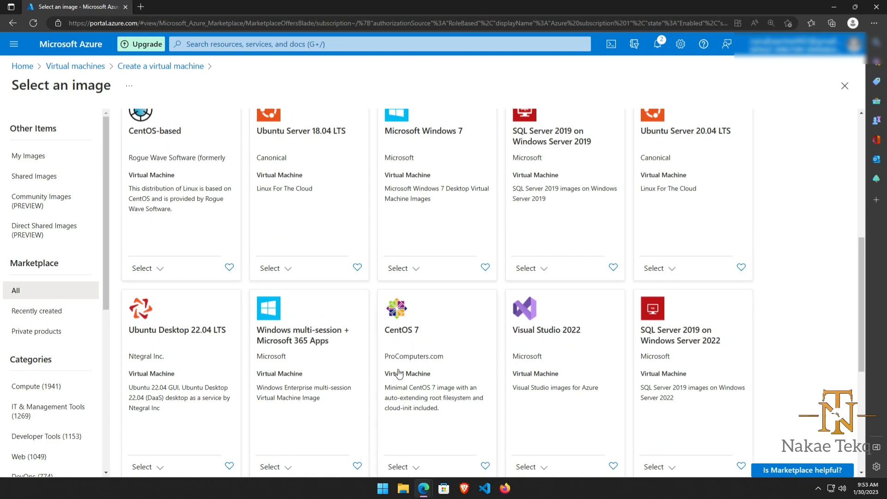
pyautogui.scroll(-7, 401, 405)
pyautogui.scroll(15, 395, 400)
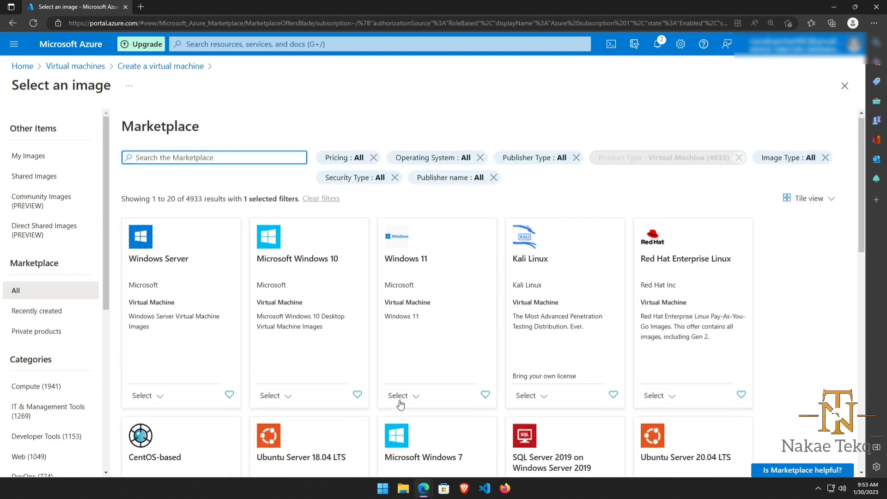
pyautogui.click(845, 87)
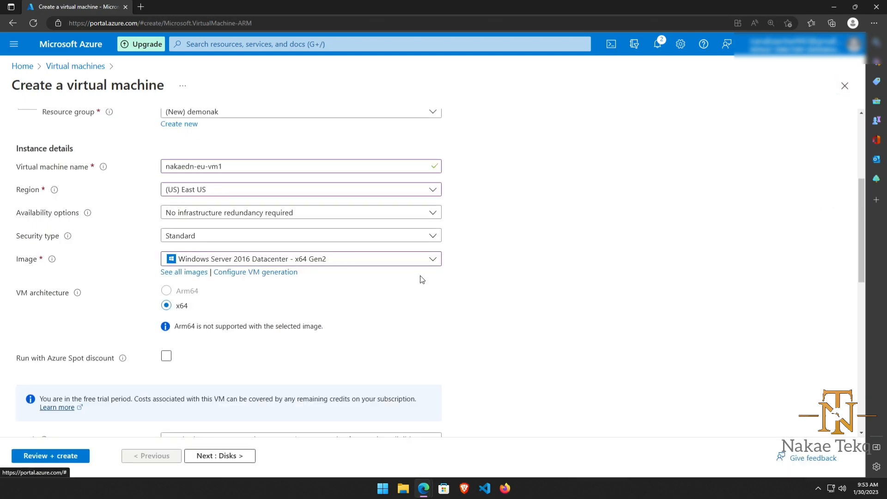
# Check the list of available virtual machine sizes without changing the selected size.
pyautogui.scroll(-1, 340, 344)
pyautogui.scroll(-5, 340, 345)
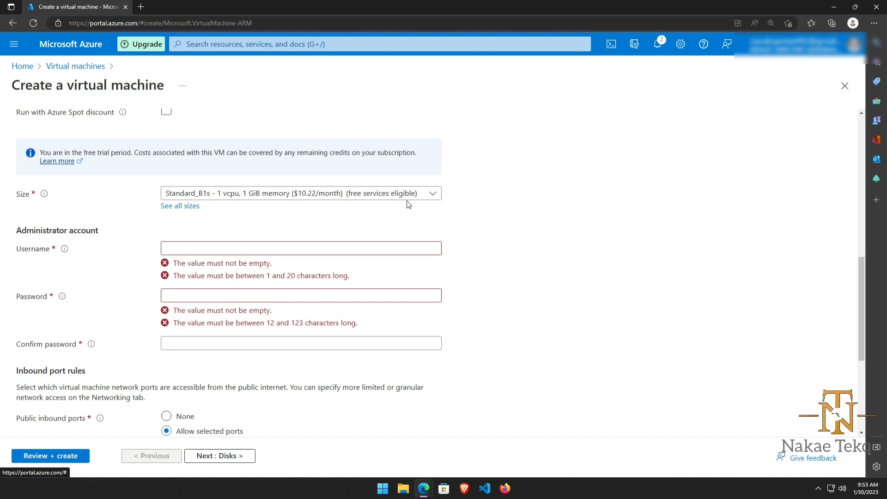
pyautogui.click(431, 195)
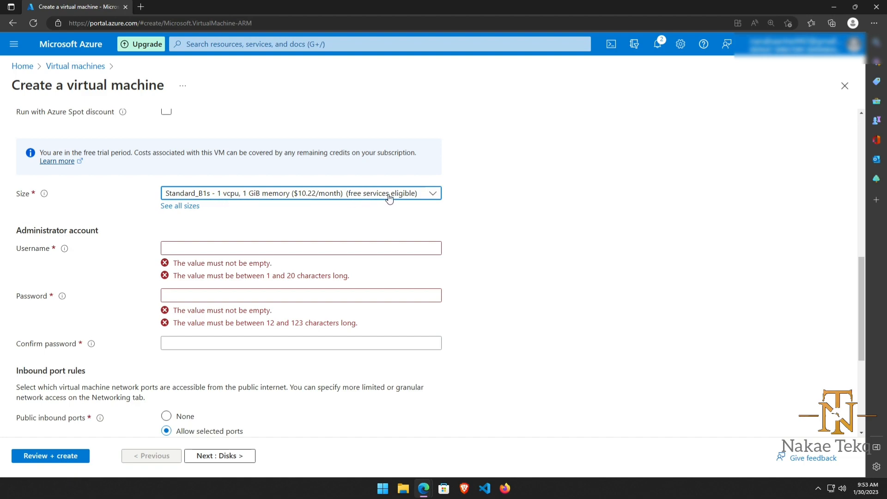
pyautogui.click(435, 196)
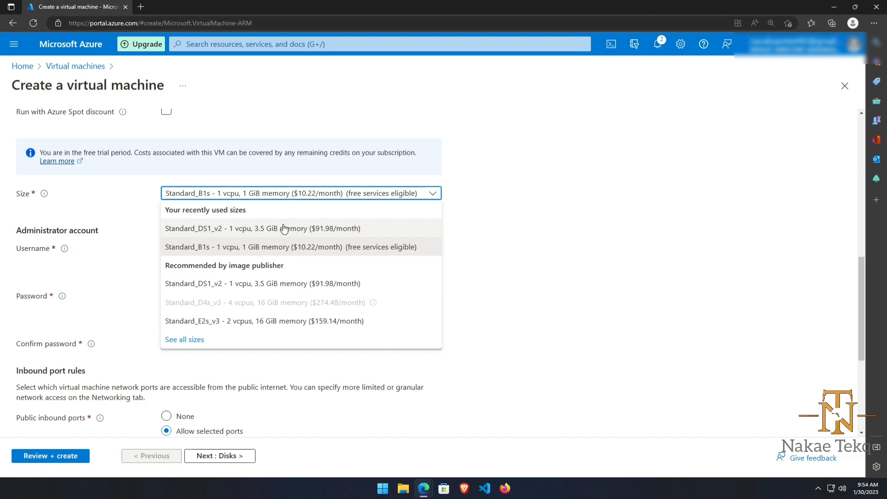
pyautogui.click(131, 196)
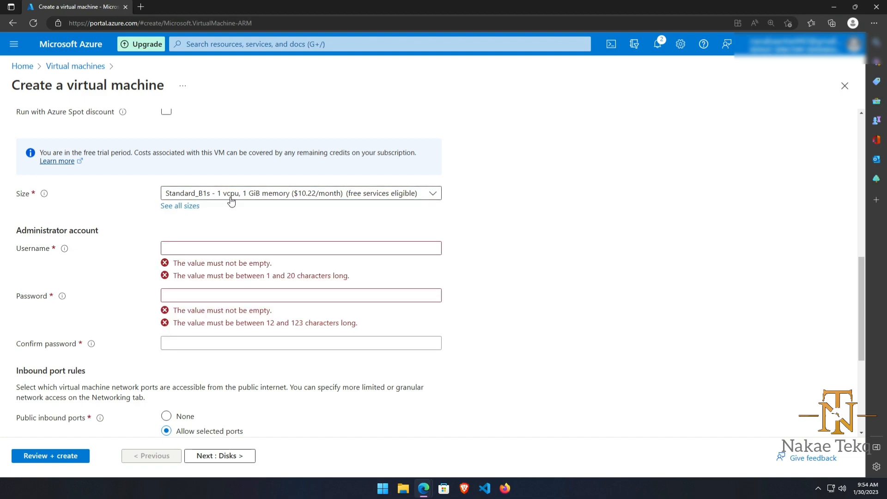
# Fill in the administrator account's username and password, and enter the password again to confirm it.
pyautogui.click(180, 248)
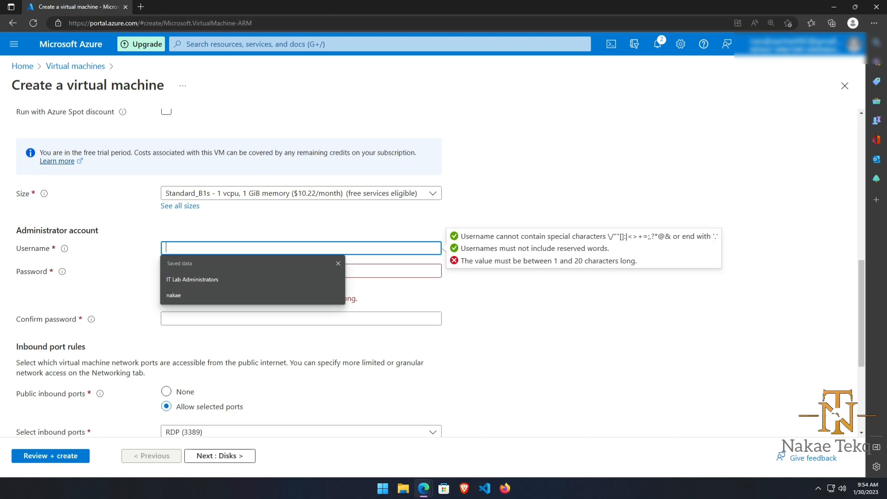
pyautogui.write('ad')
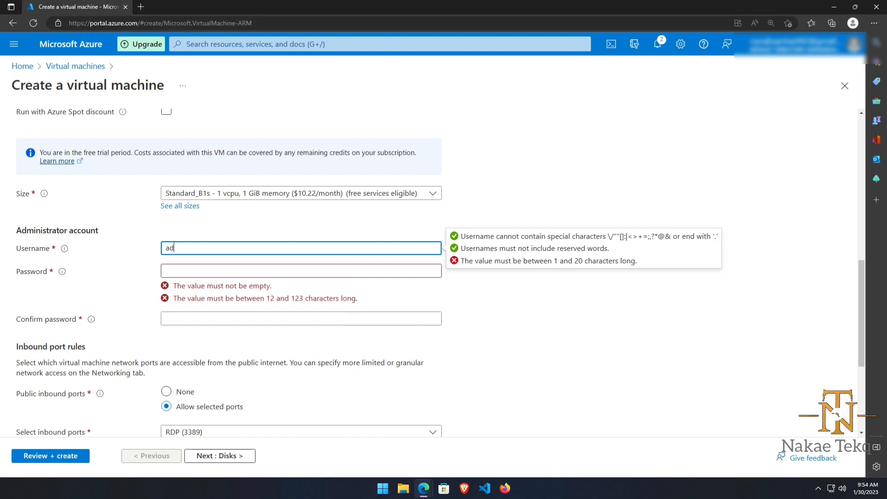
pyautogui.press('BackSpace')
pyautogui.press('BackSpace')
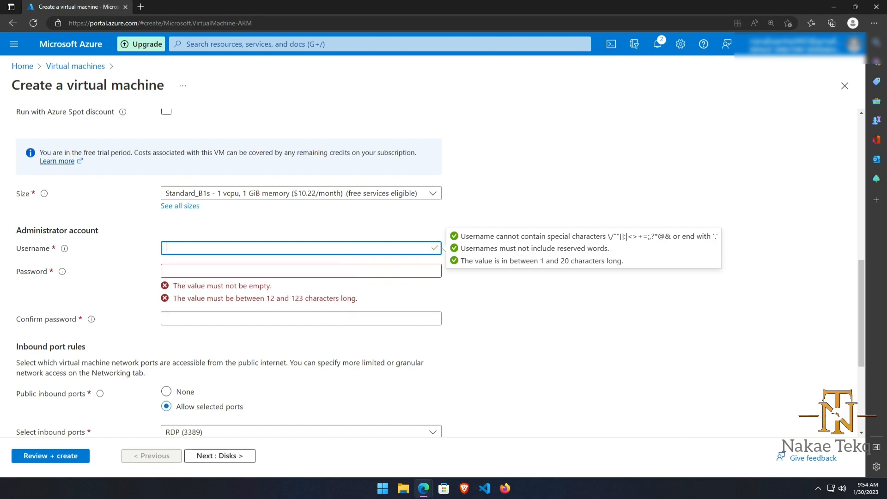
pyautogui.write('nakae')
pyautogui.press('Tab')
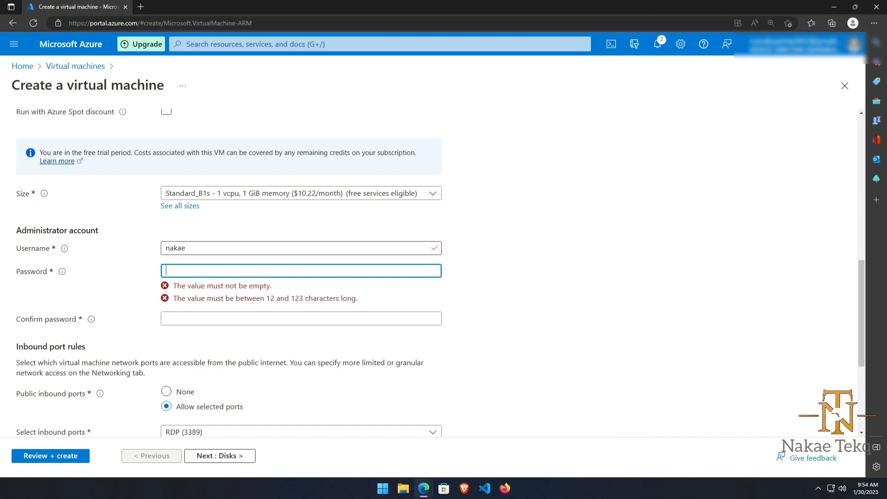
pyautogui.write('••••••••••••')
pyautogui.press('Tab')
pyautogui.write('••••••••••••')
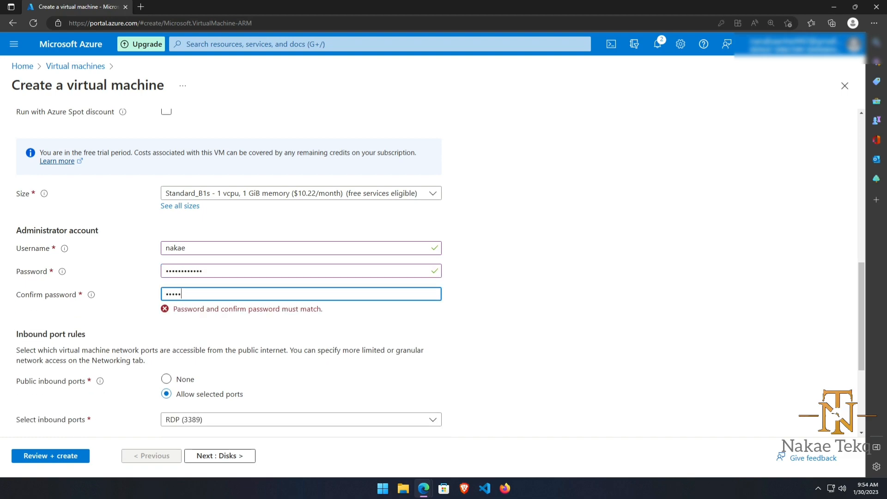
# Review the selectable inbound ports and set the public inbound ports to None.
pyautogui.scroll(-2, 221, 329)
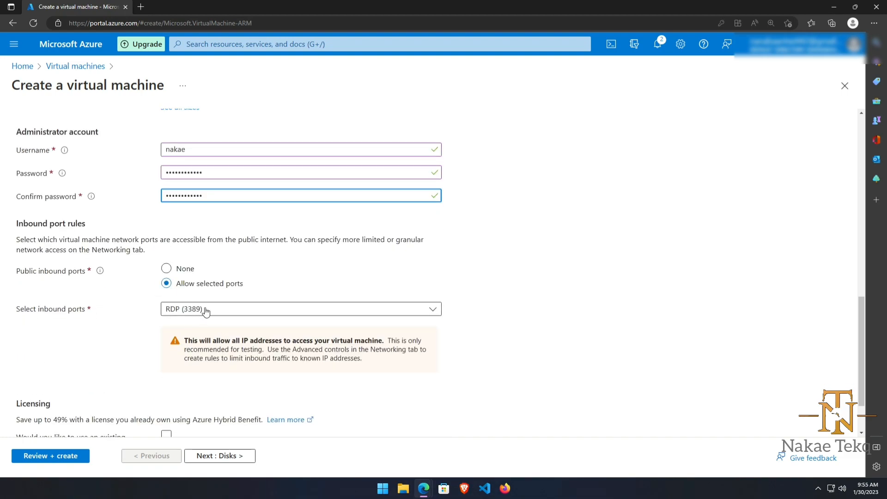
pyautogui.click(206, 312)
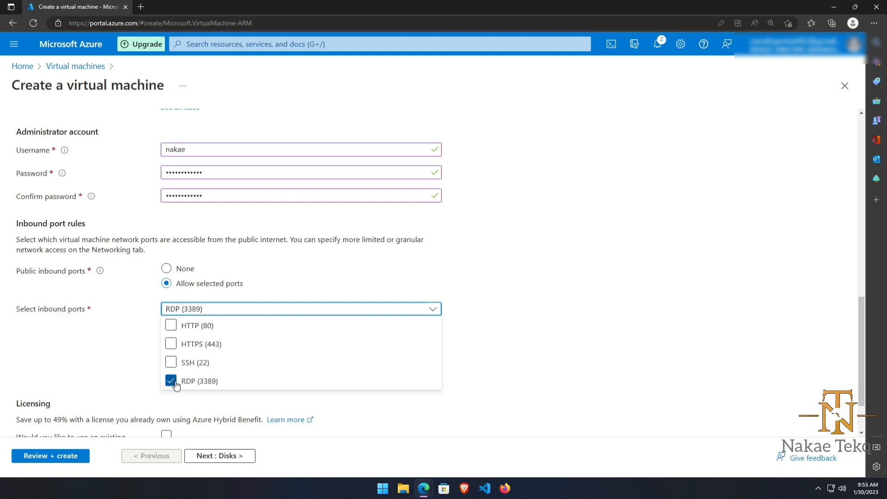
pyautogui.click(132, 307)
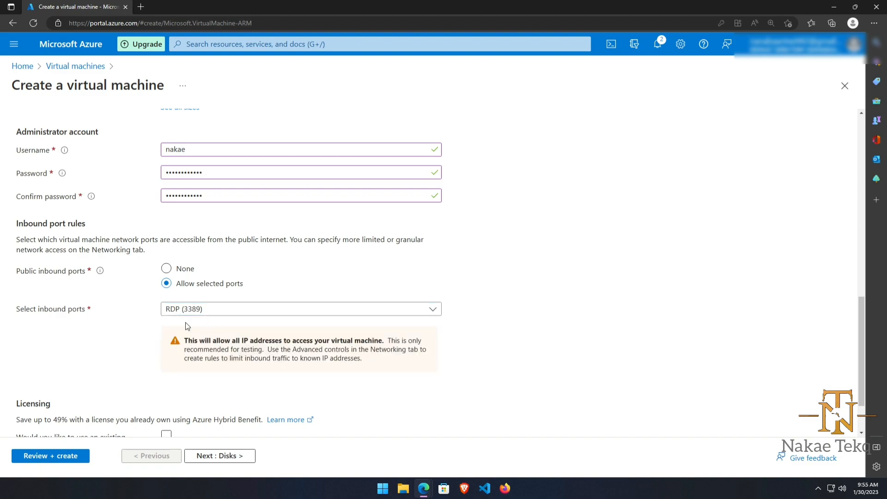
pyautogui.click(166, 269)
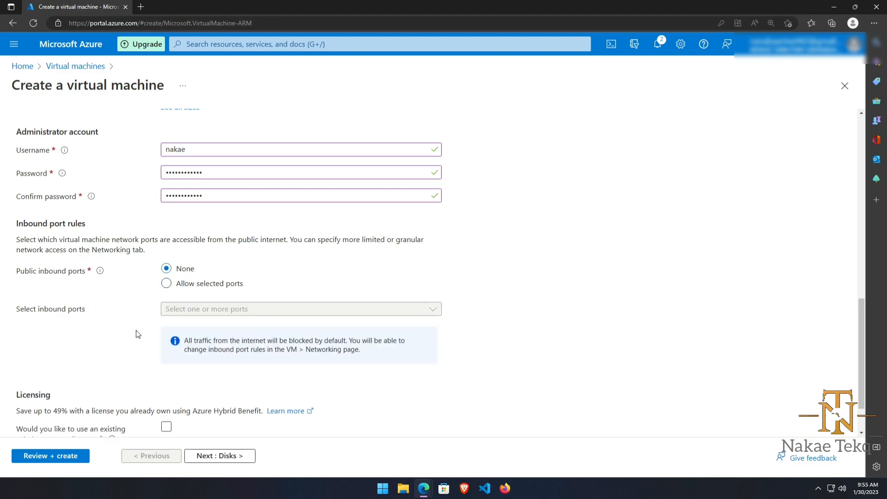
# Enable and disable again the licensing option for using an existing Windows Server license.
pyautogui.scroll(-1, 130, 374)
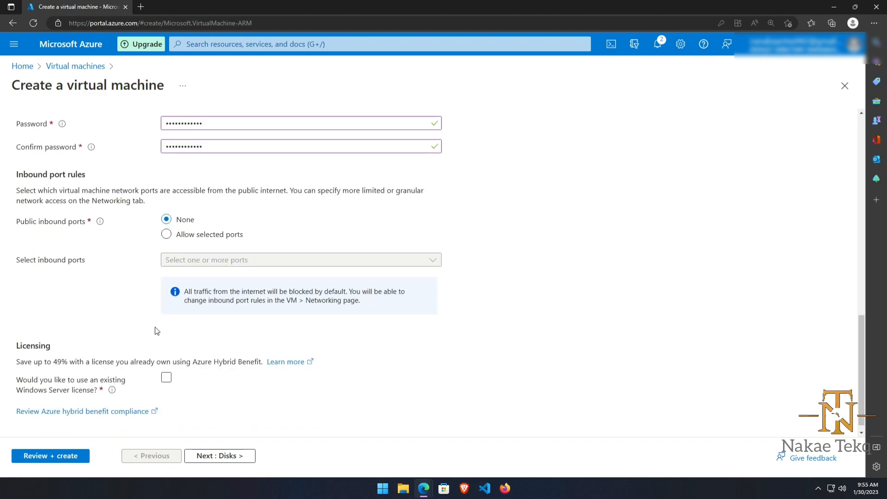
pyautogui.scroll(-1, 156, 331)
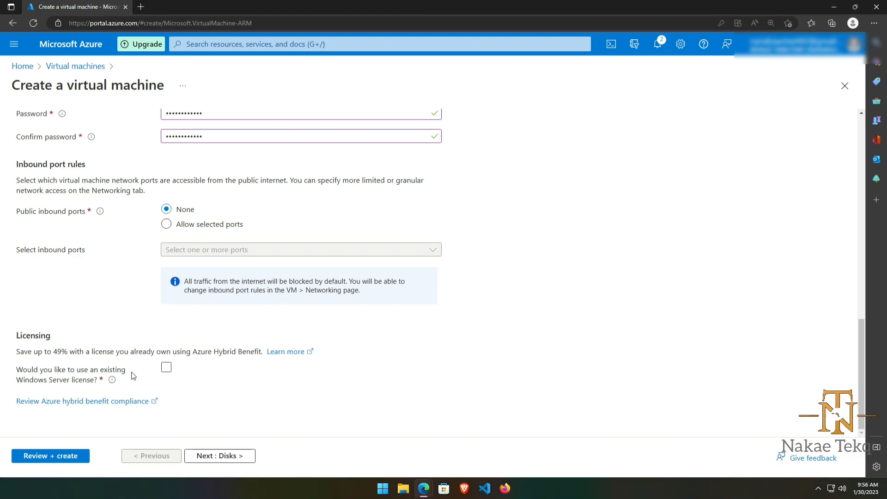
pyautogui.click(166, 368)
pyautogui.click(167, 367)
pyautogui.scroll(4, 366, 215)
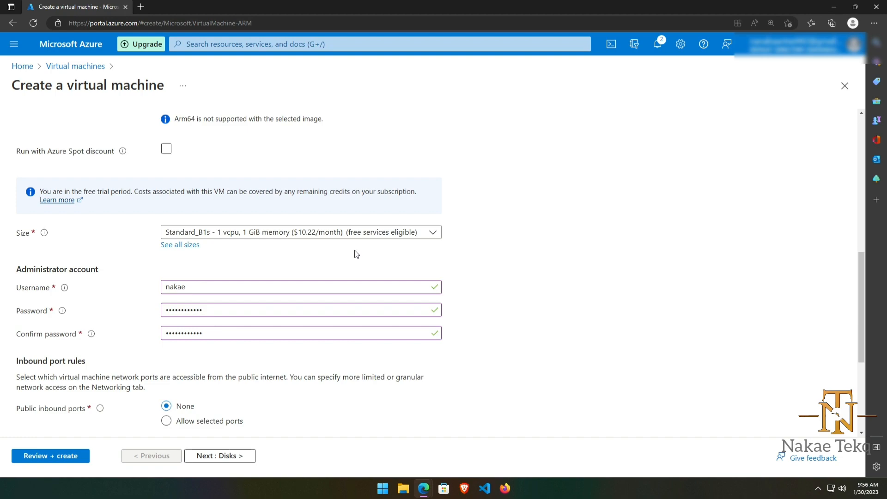
pyautogui.scroll(-3, 356, 254)
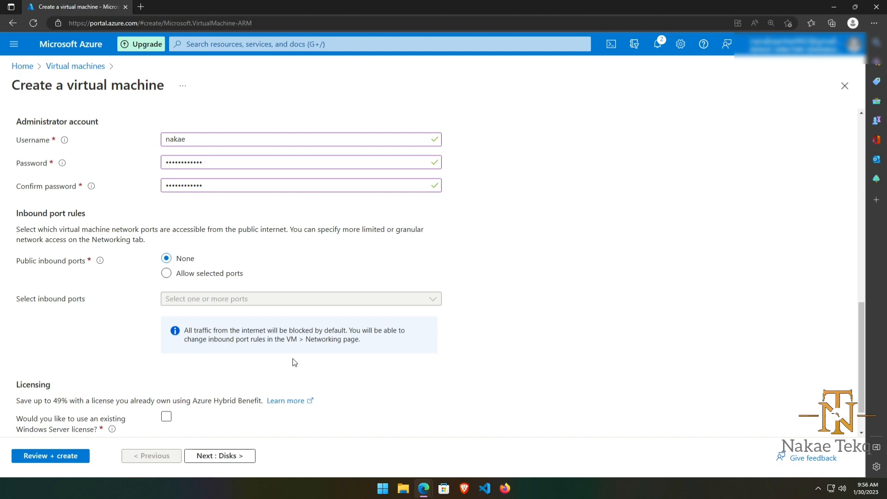
# Proceed to the disk settings and choose locally-redundant Premium SSD as the OS disk type.
pyautogui.click(221, 457)
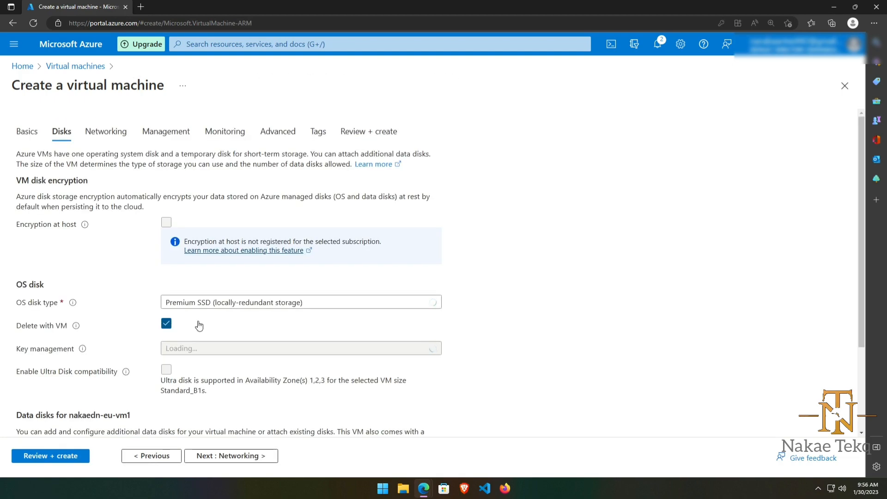
pyautogui.click(217, 307)
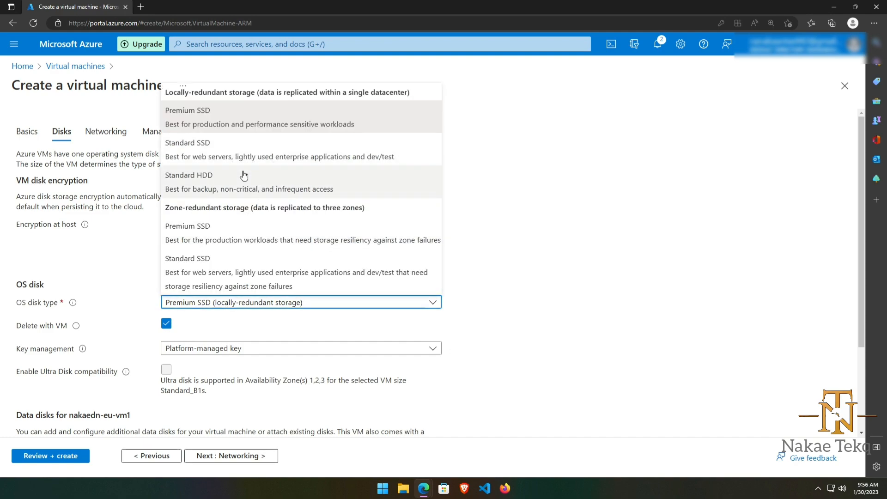
pyautogui.click(232, 124)
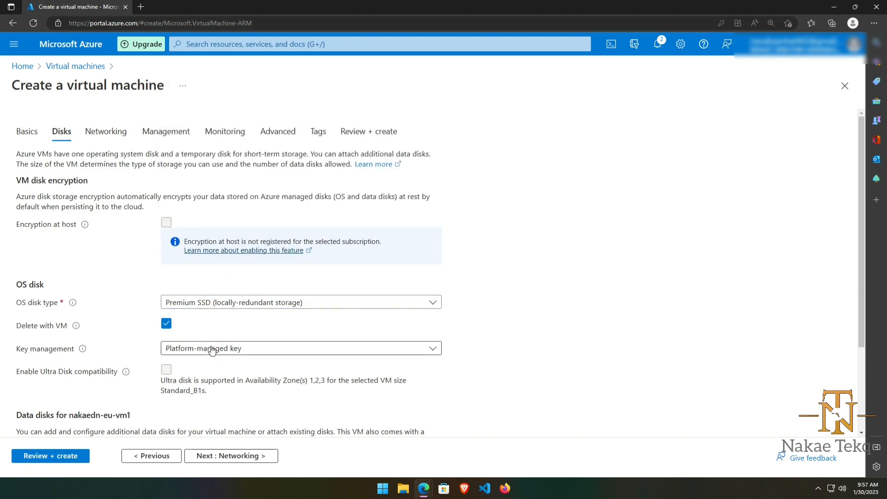
pyautogui.scroll(-3, 224, 334)
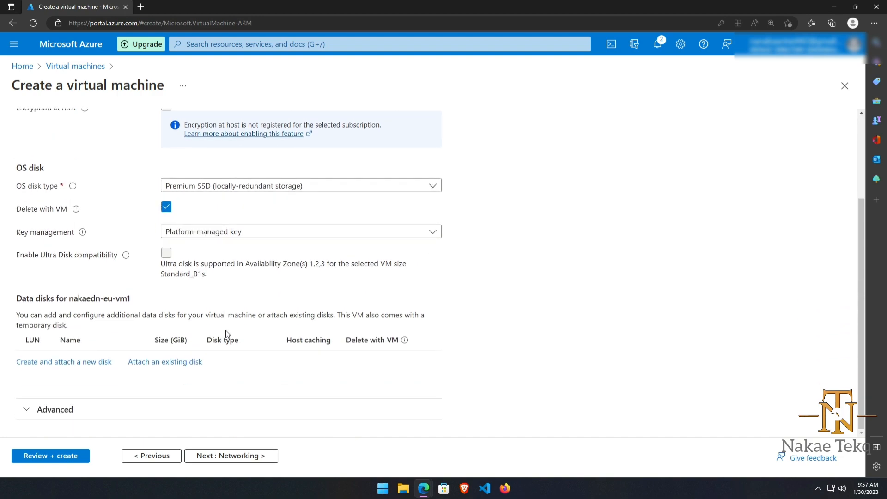
# Go on to networking, then return to the disk settings to examine the data disk options.
pyautogui.click(226, 456)
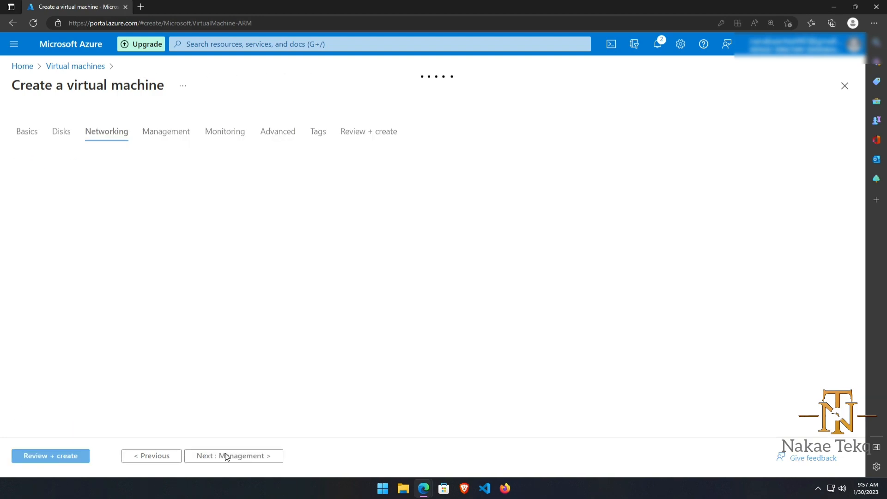
pyautogui.click(145, 457)
pyautogui.scroll(-1, 167, 365)
pyautogui.scroll(-1, 166, 365)
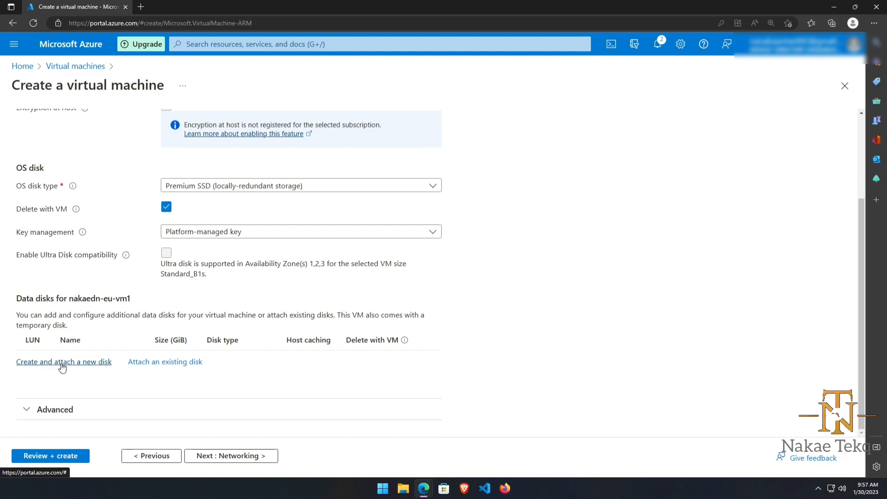
# Review the networking settings, keep their defaults, and continue to the management options.
pyautogui.click(217, 456)
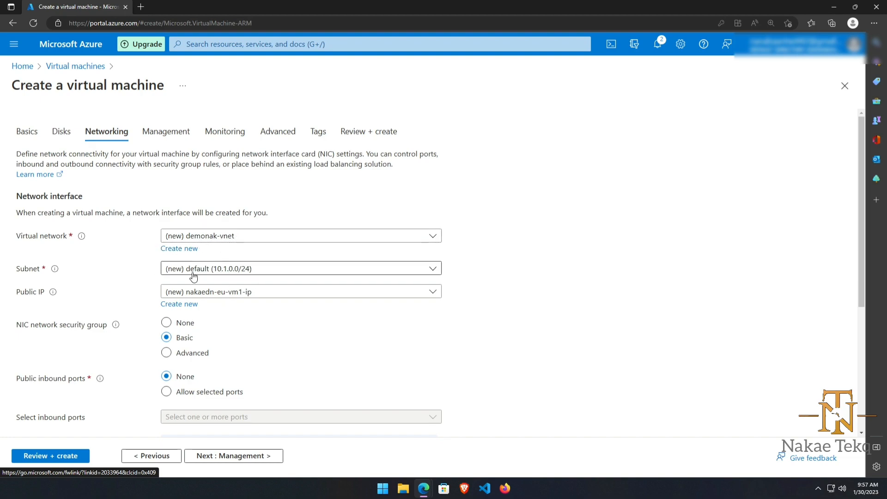
pyautogui.scroll(-5, 259, 373)
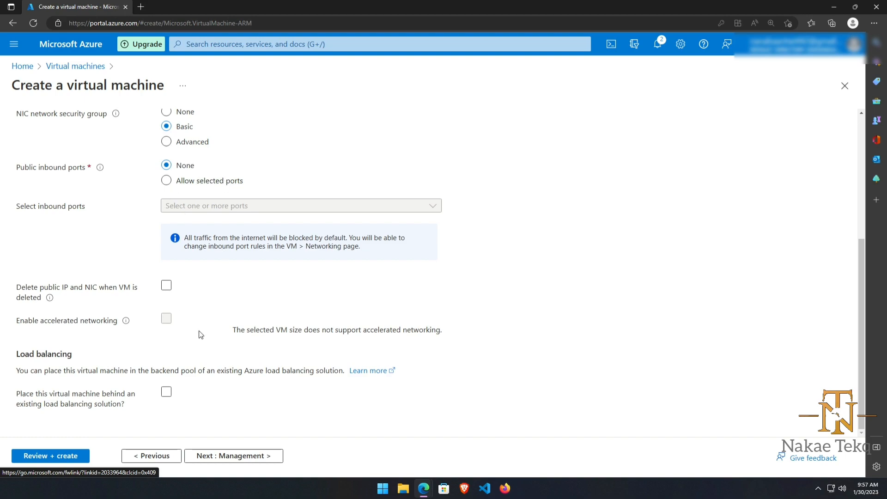
pyautogui.click(225, 456)
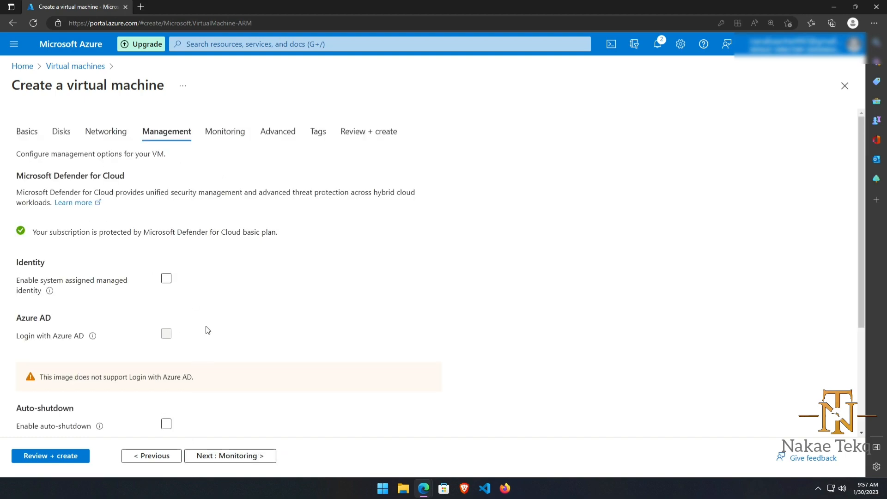
# Keep the default management and monitoring options and continue to the advanced settings.
pyautogui.scroll(-3, 207, 328)
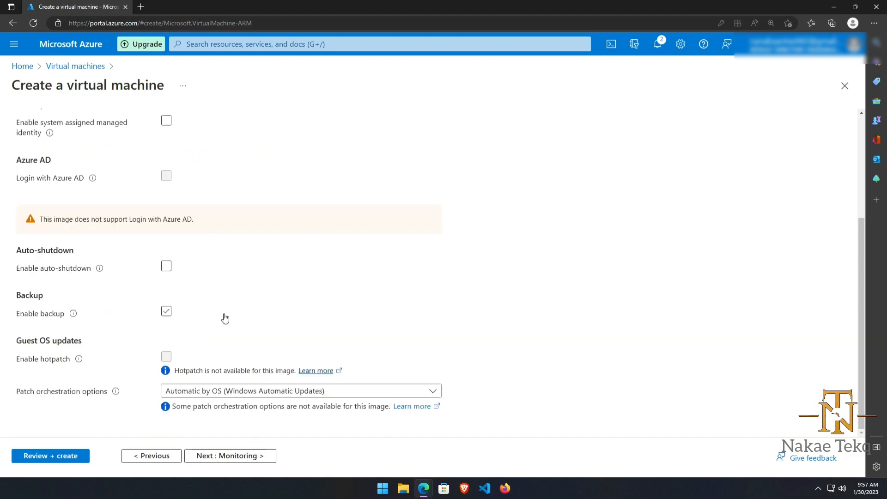
pyautogui.click(232, 462)
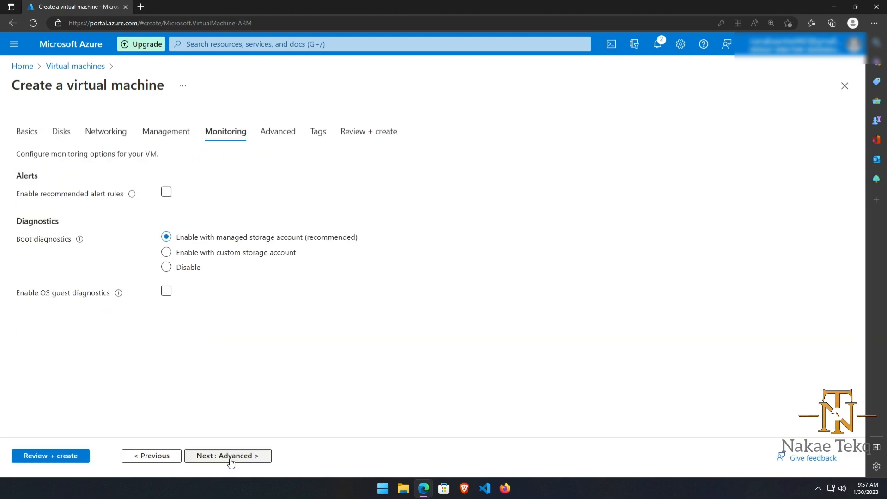
pyautogui.click(230, 456)
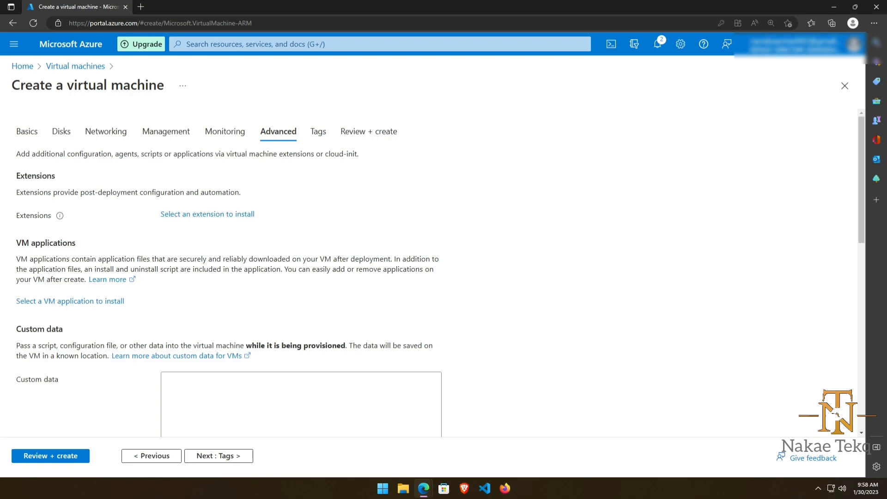
# Look through the advanced settings, leave them and the tags at their defaults, and proceed to the final review.
pyautogui.scroll(-15, 200, 238)
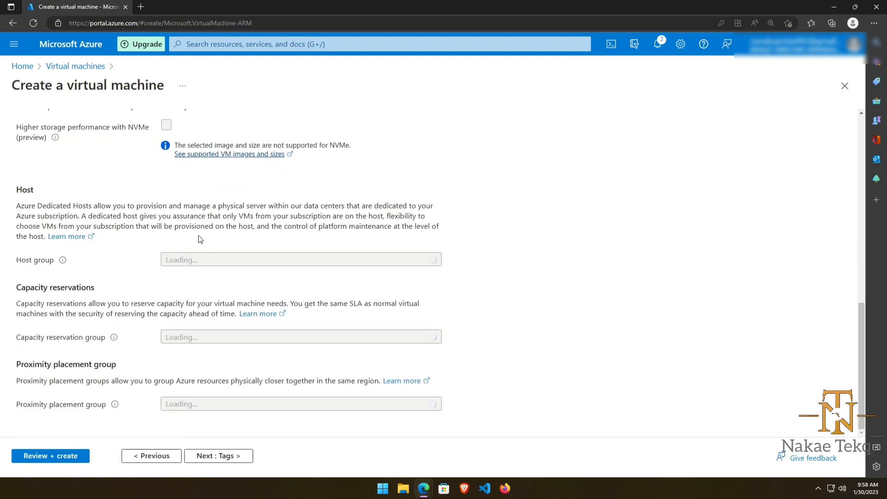
pyautogui.scroll(15, 200, 238)
pyautogui.click(216, 456)
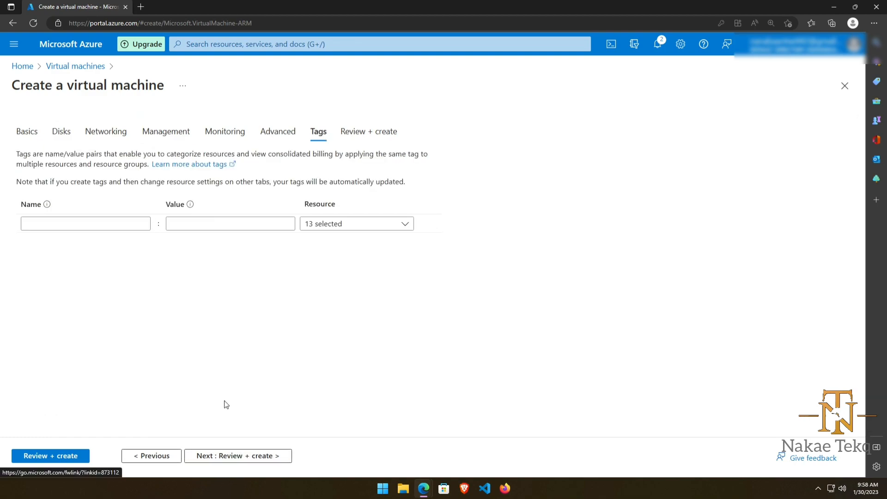
pyautogui.click(233, 457)
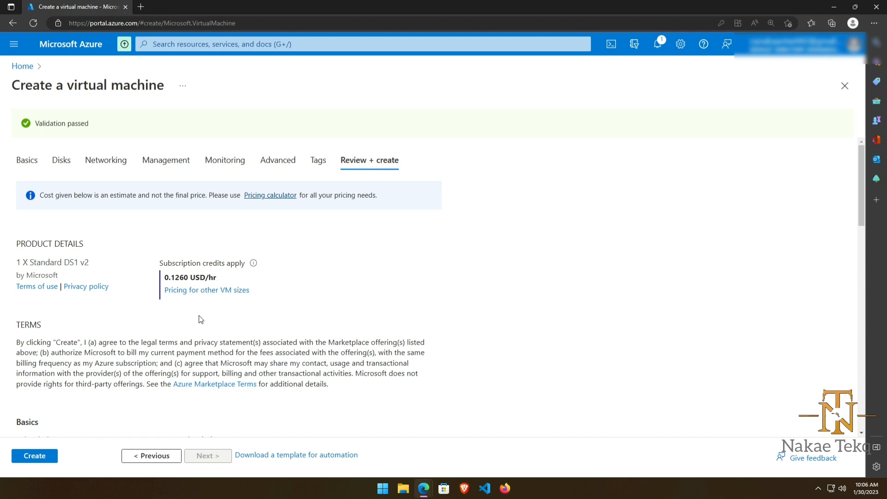
# Review the full configuration summary of the virtual machine and start its creation.
pyautogui.scroll(-5, 202, 319)
pyautogui.scroll(-5, 202, 319)
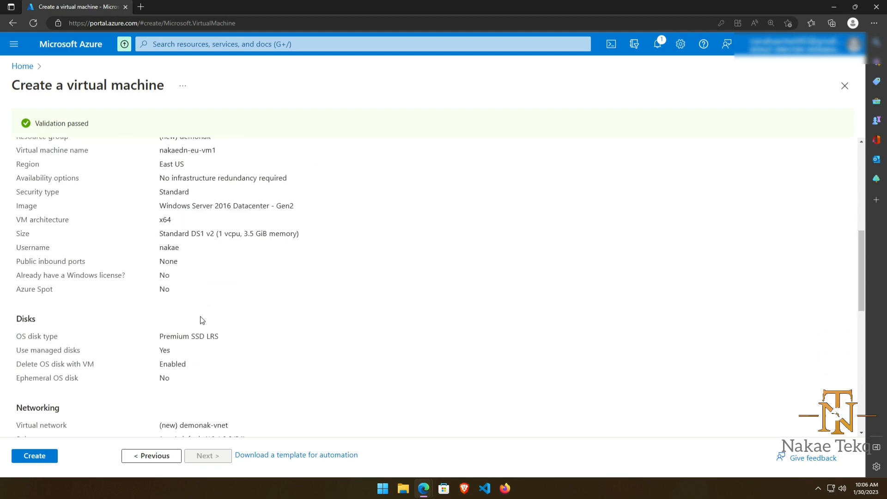
pyautogui.scroll(-5, 202, 320)
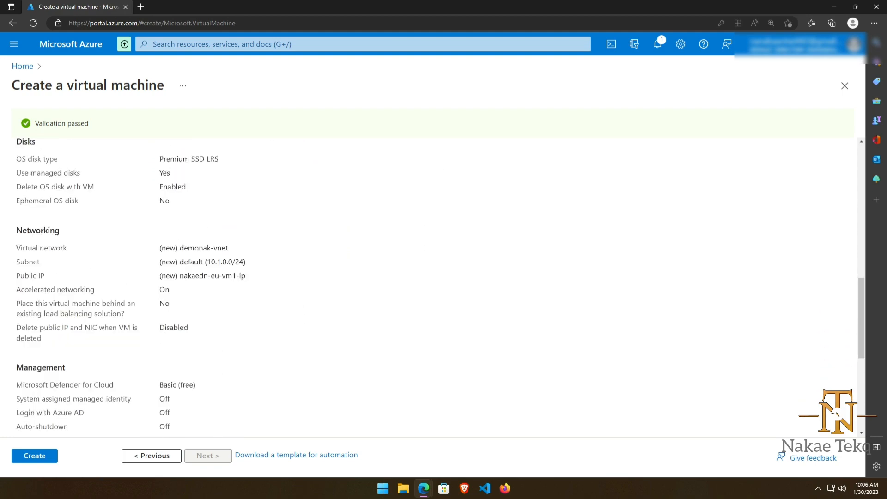
pyautogui.scroll(-1, 202, 320)
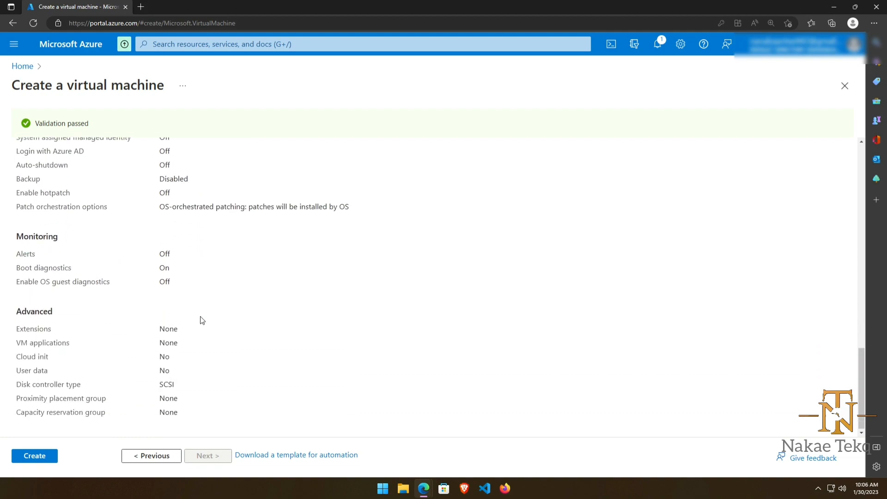
pyautogui.scroll(15, 202, 320)
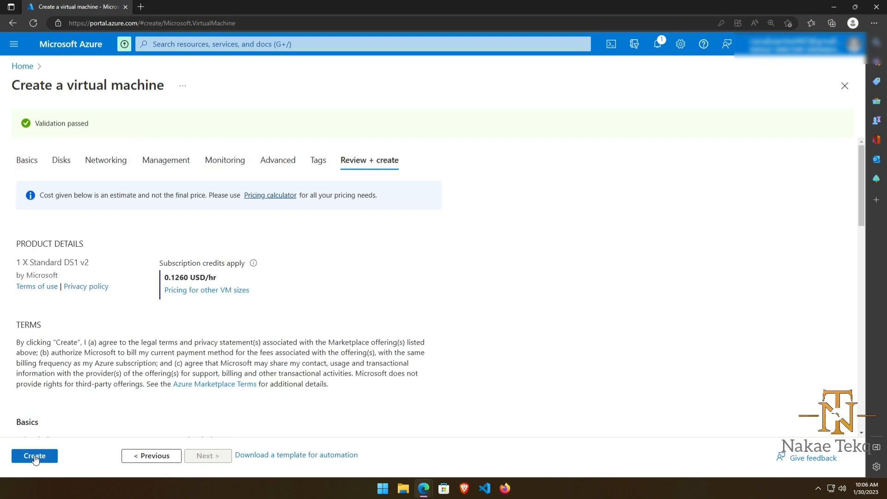
pyautogui.click(34, 457)
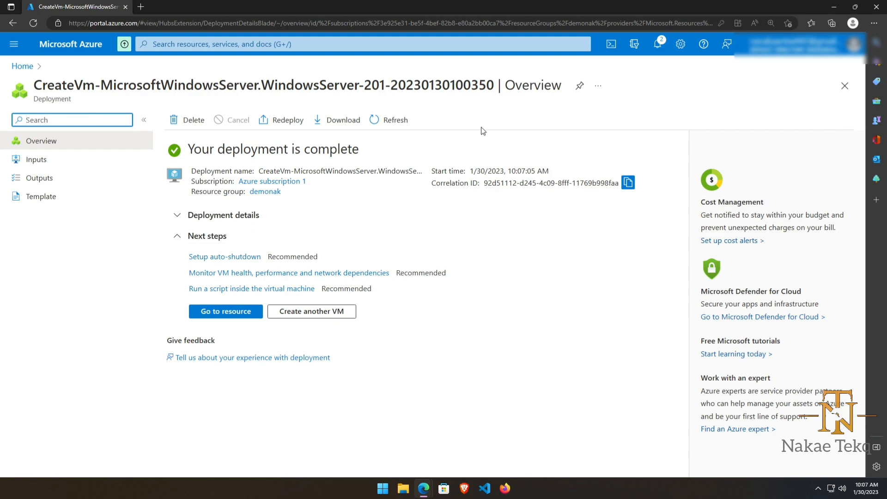
# Check the portal notifications about the deployment and open the newly deployed virtual machine's resource page.
pyautogui.click(657, 44)
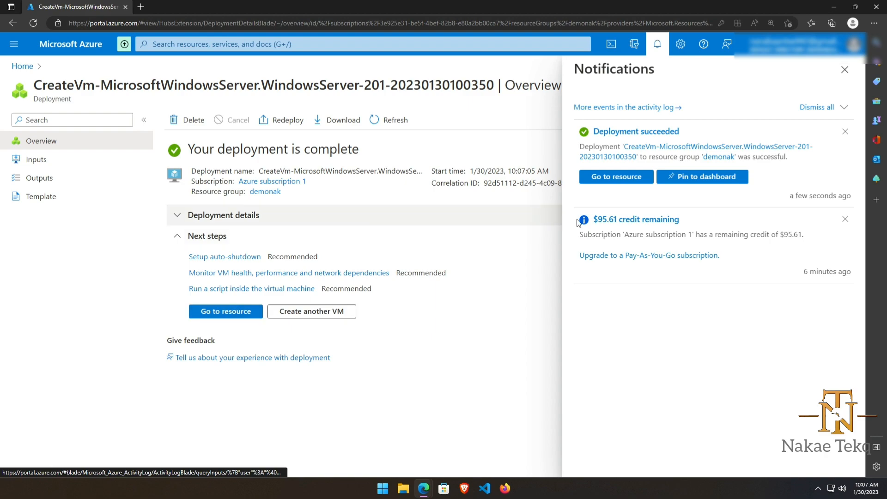
pyautogui.click(254, 313)
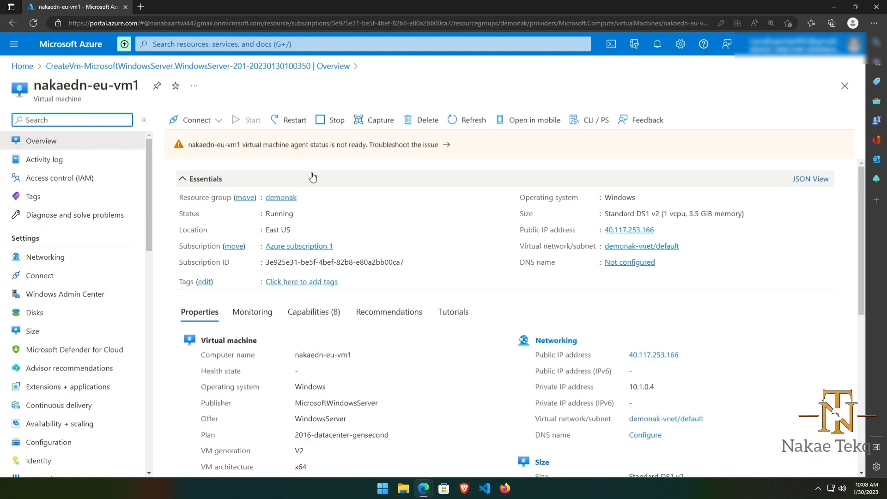
# Examine the properties of nakaedn-eu-vm1 on its overview page and look at its available connection methods.
pyautogui.scroll(-6, 453, 350)
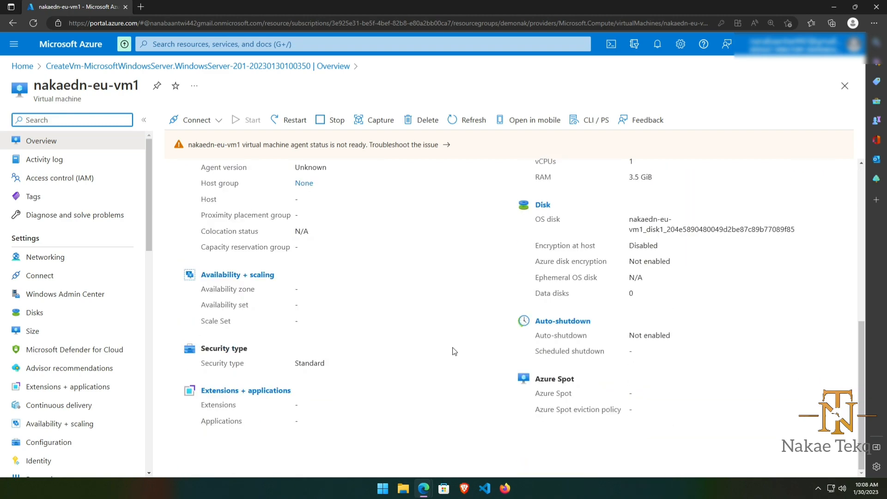
pyautogui.scroll(7, 453, 350)
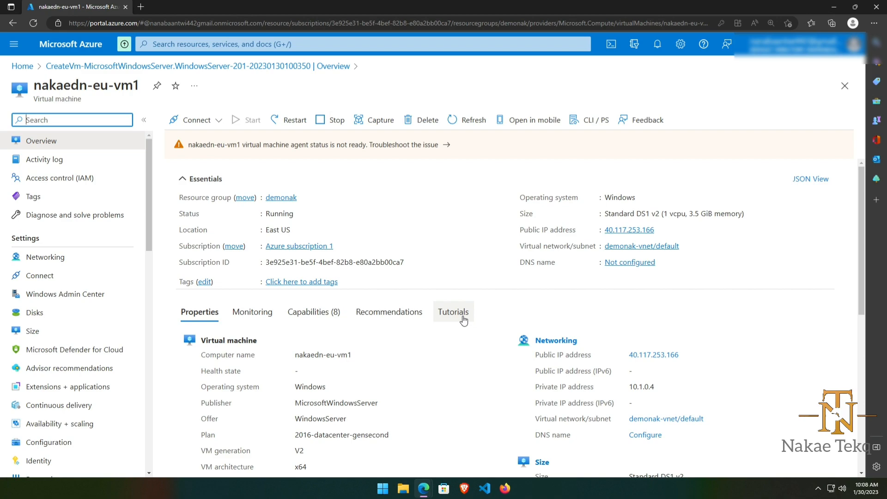
pyautogui.click(219, 122)
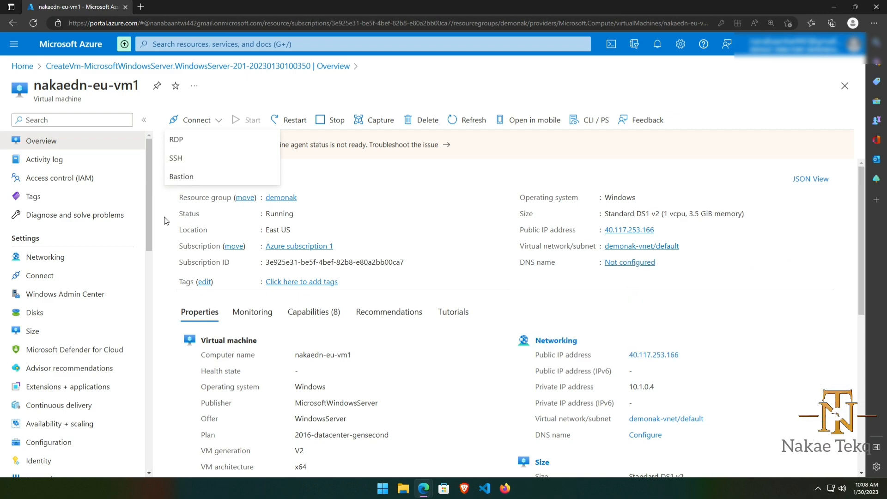
pyautogui.click(168, 229)
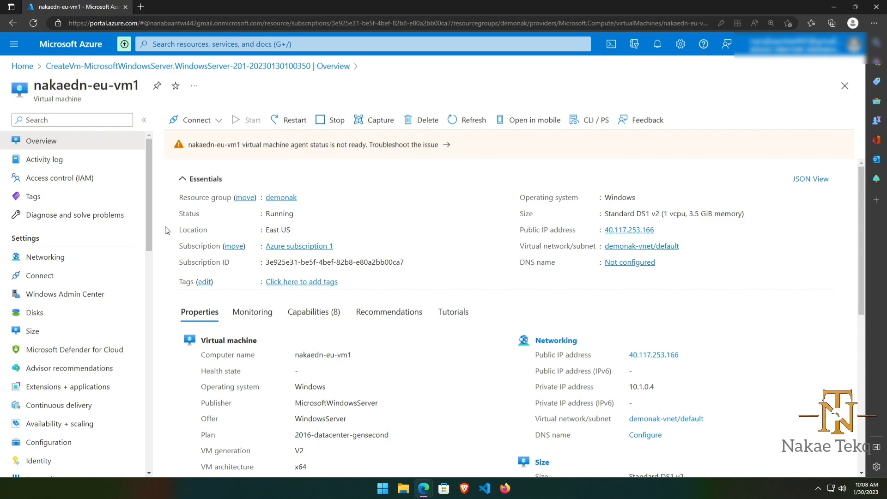